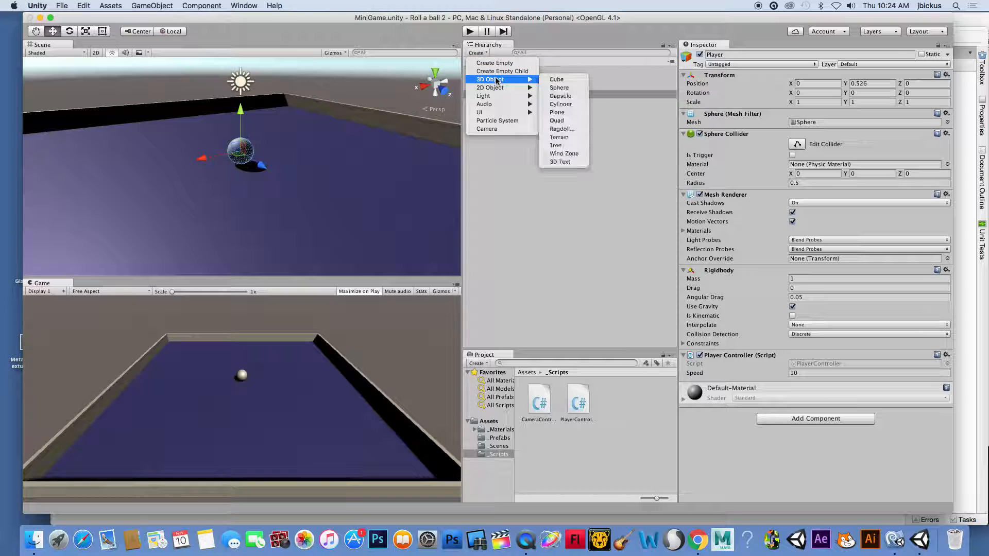
Add a cube to the scene and lower it to a Y position of 0.85 above the ground plane
click(556, 79)
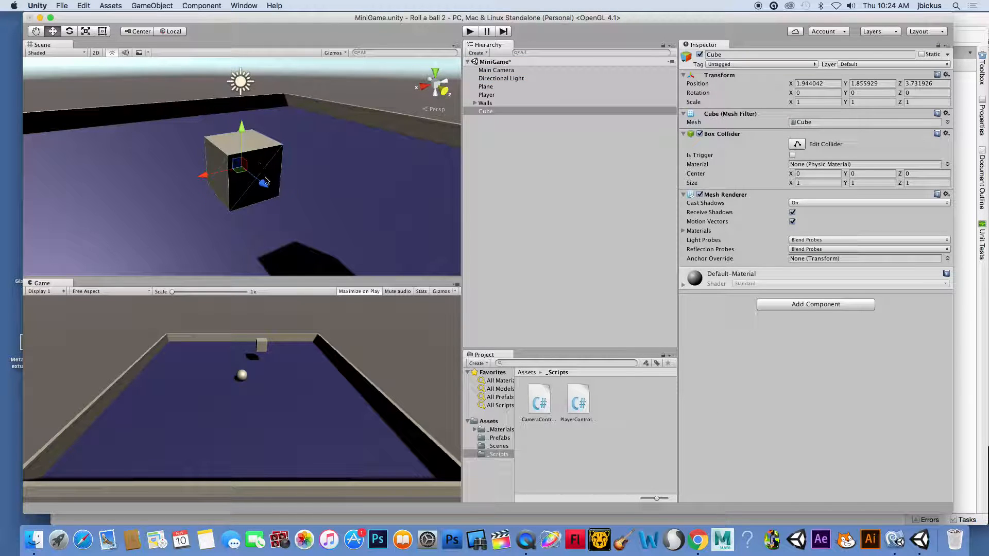
drag(251, 144, 259, 193)
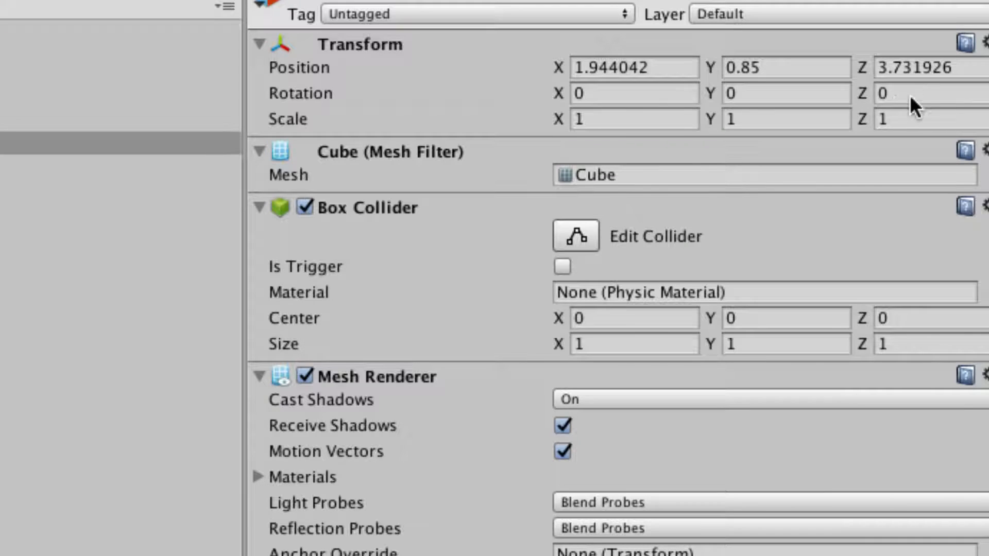
Set the cube's rotation to 45 on the X, Y and Z axes
click(912, 90)
text(45)
click(789, 98)
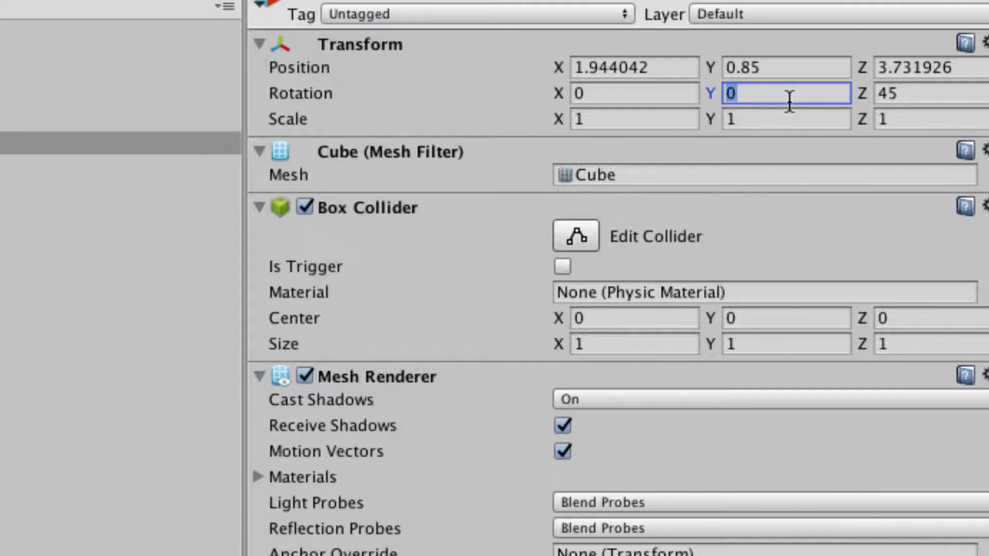
text(45)
click(658, 94)
text(45)
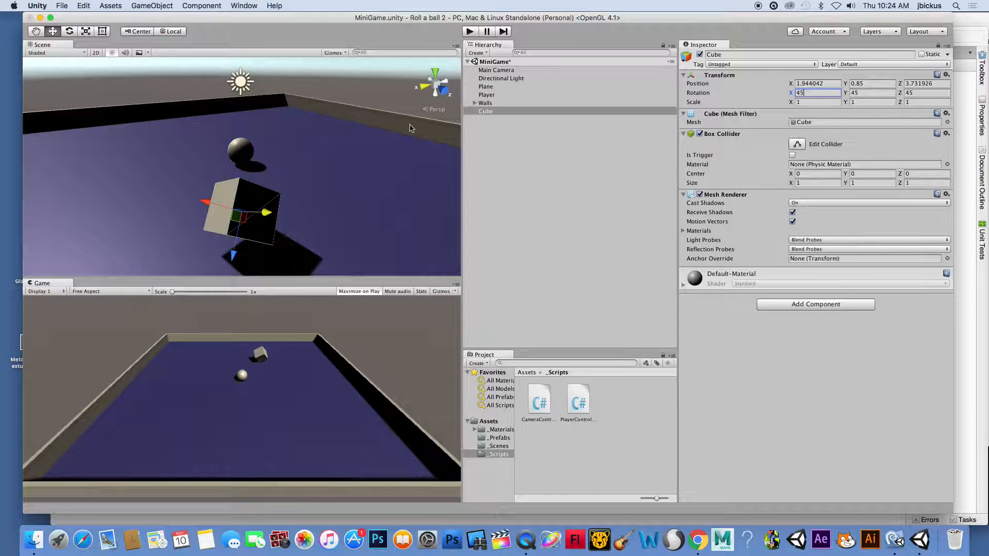
Shrink the cube to a scale of X 0.73, Y 0.73, Z 0.62 and lower its Y position to 0.61
alt+drag(316, 227, 95, 130)
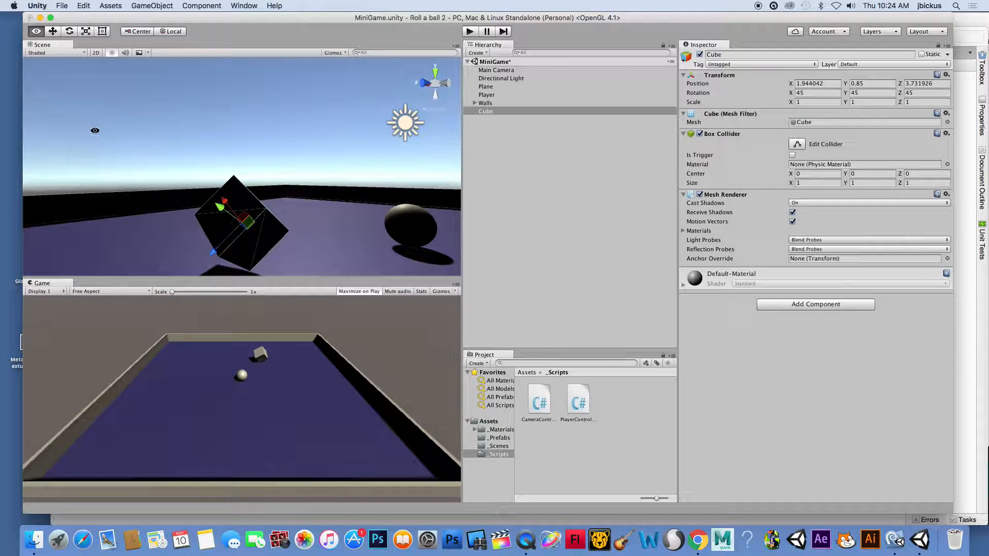
alt+drag(278, 212, 453, 232)
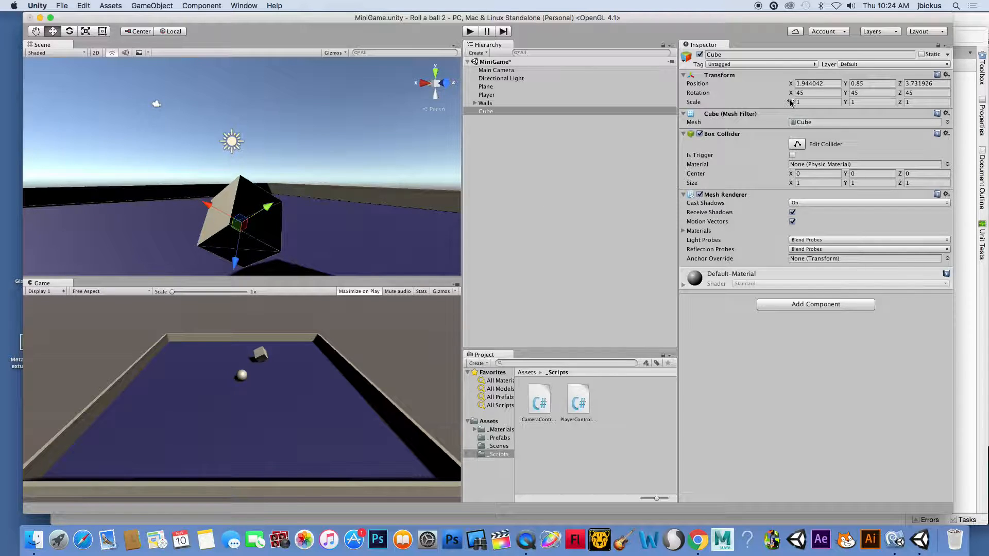
drag(791, 103, 777, 101)
drag(844, 103, 836, 99)
drag(901, 104, 840, 86)
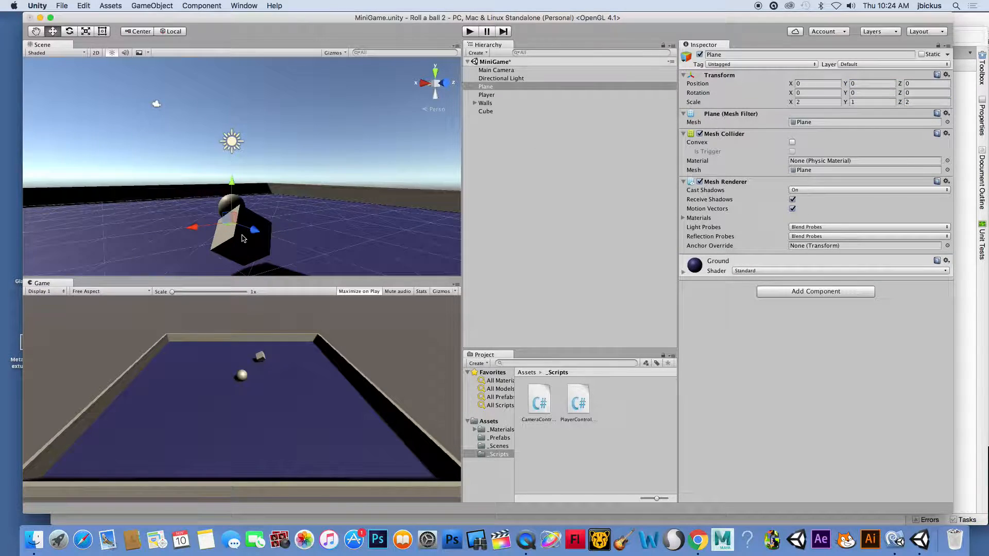
Rename the cube in the scene hierarchy as Pick Up
click(498, 111)
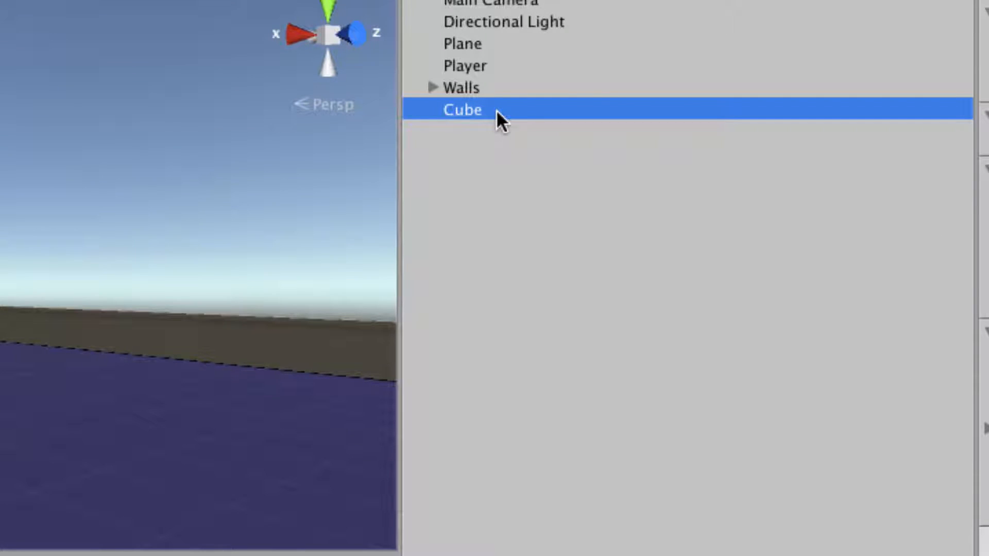
key(Return)
text(P)
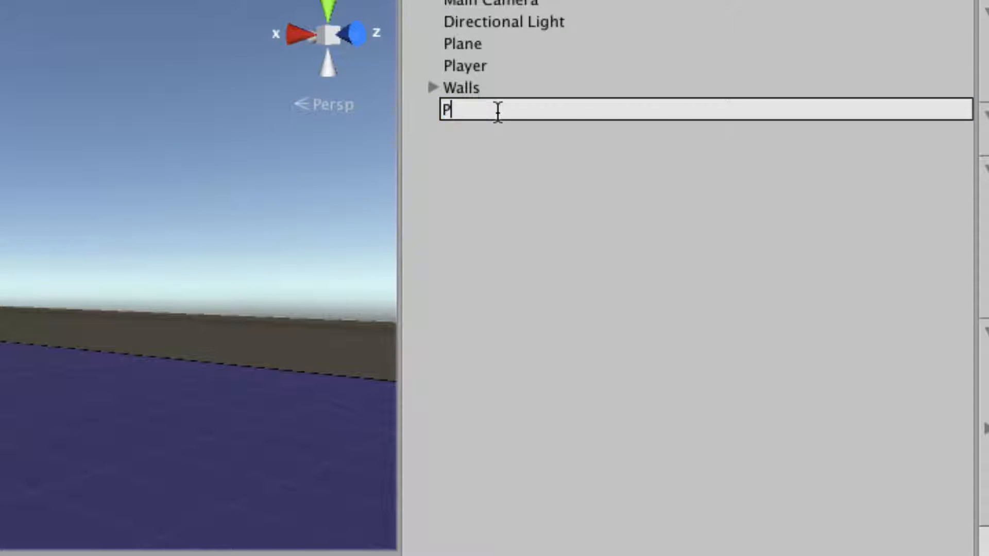
text(ick Up)
right_click(488, 110)
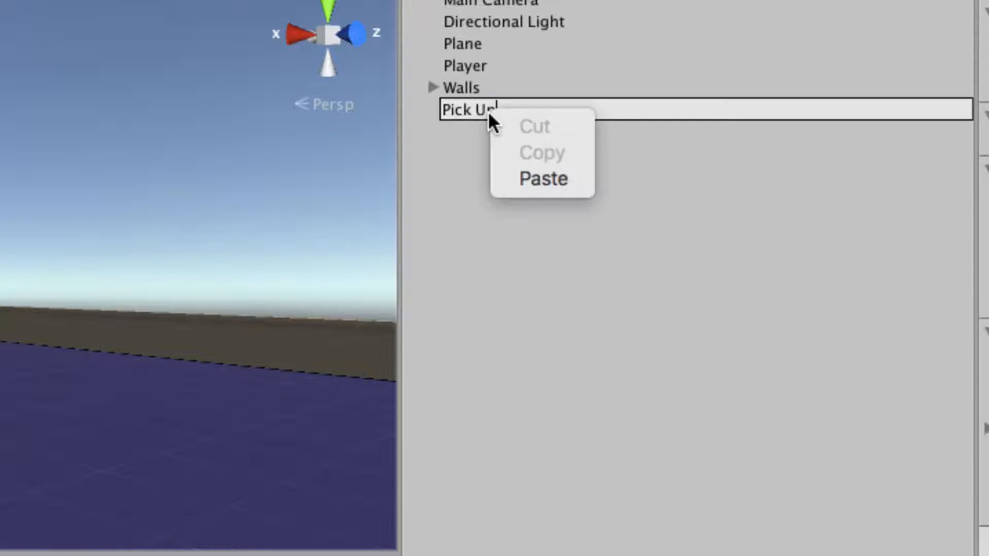
click(468, 147)
click(466, 154)
right_click(487, 96)
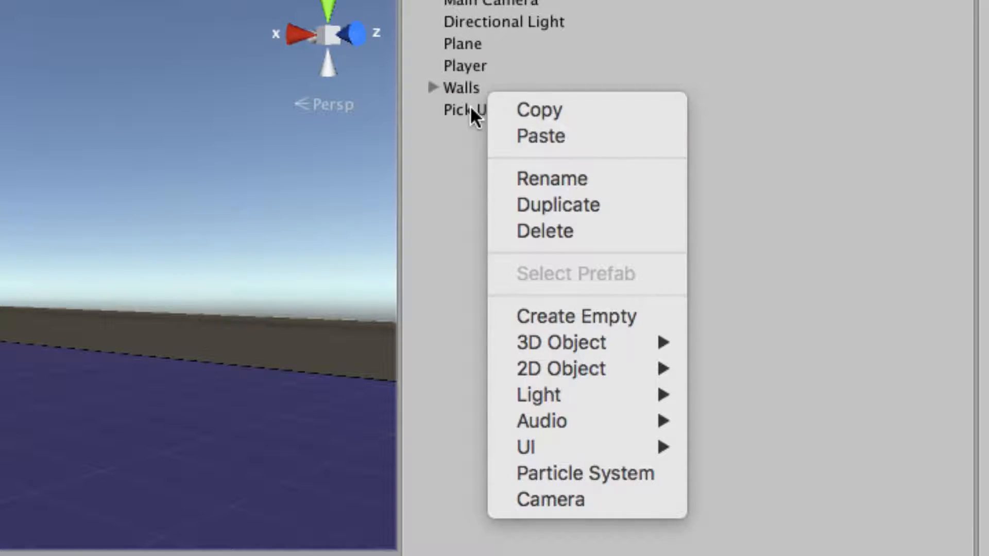
right_click(469, 108)
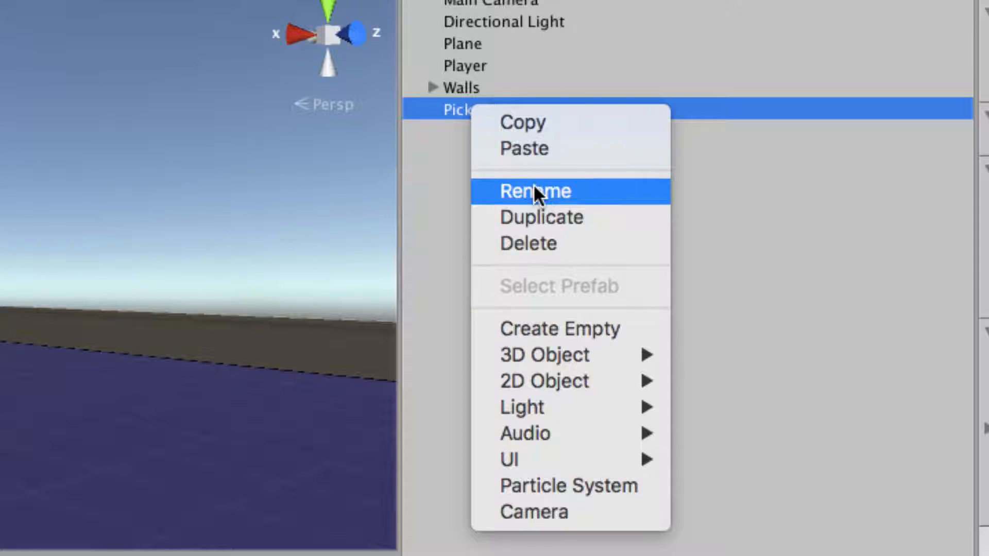
click(454, 179)
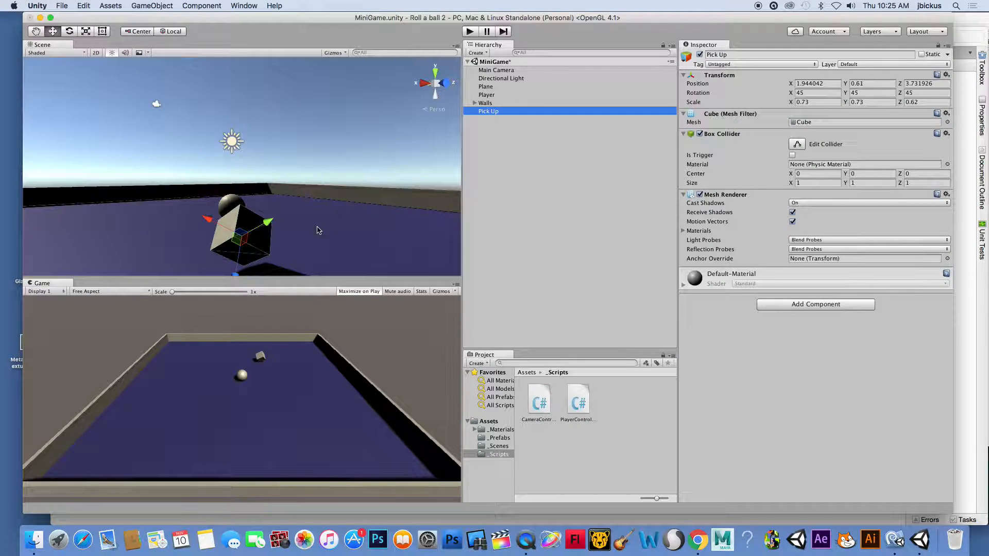
Reposition the Pick Up cube to X 0.13 and Z 5.27
alt+drag(302, 229, 551, 169)
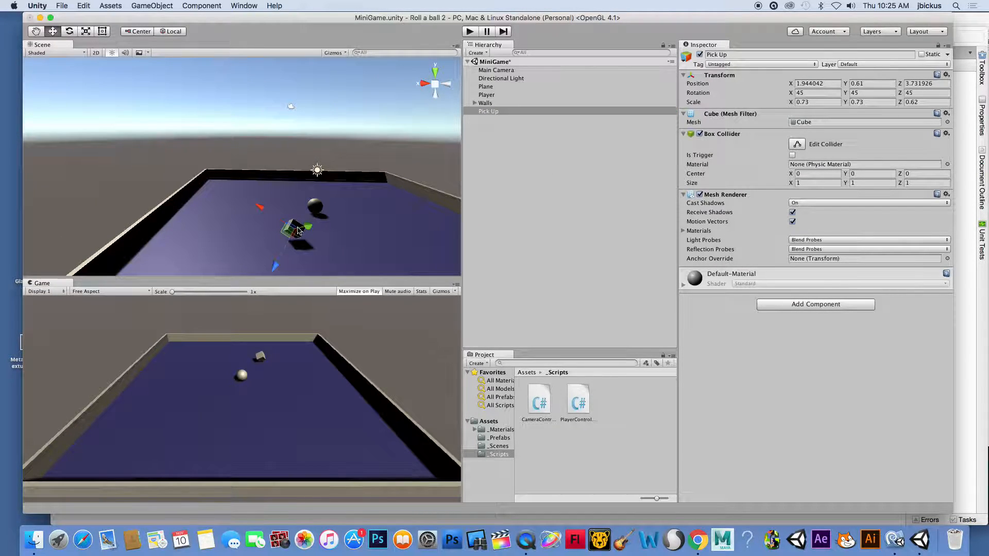
ctrl+shift+drag(295, 229, 287, 230)
key(super+z)
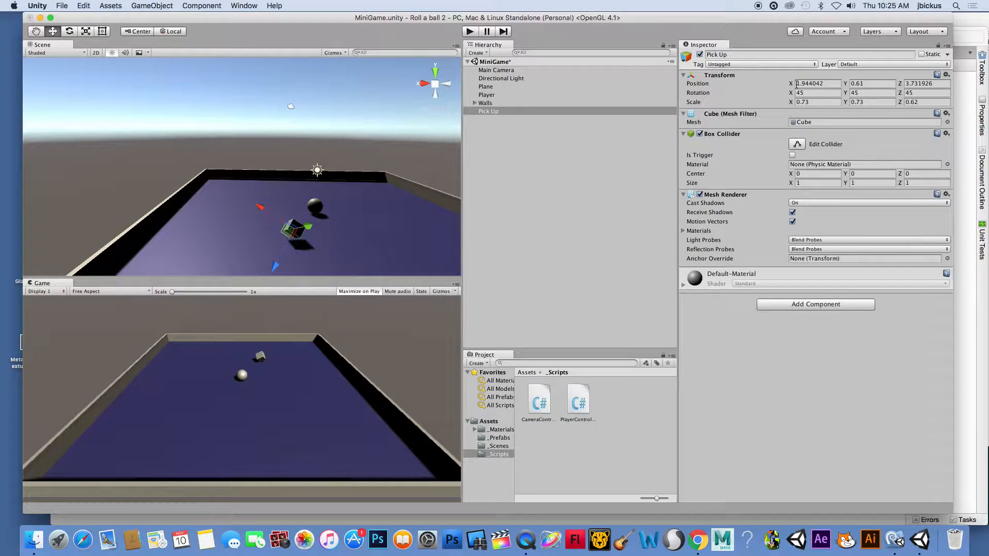
drag(643, 103, 571, 78)
drag(901, 84, 923, 84)
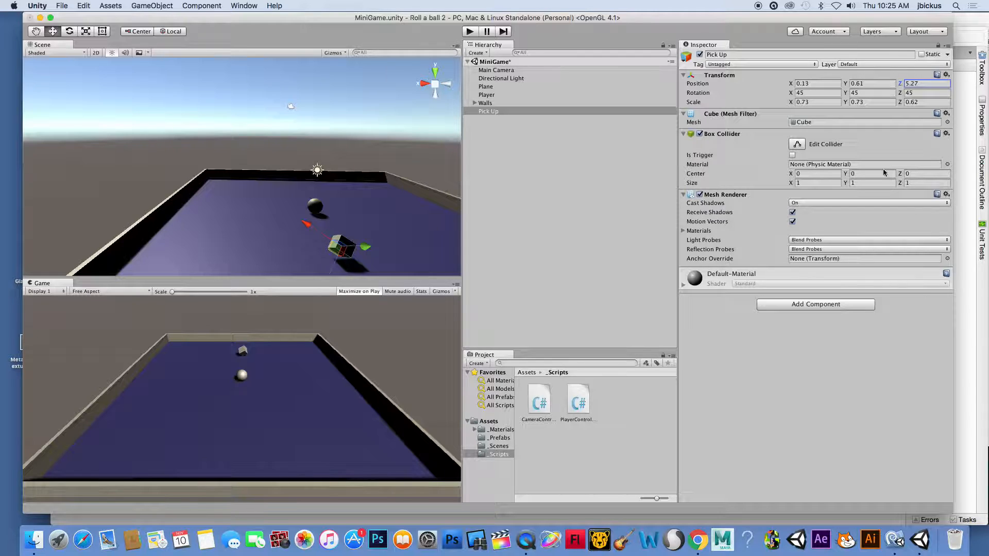
Create and attach a new C# script named Rotator to the Pick Up object, and open it for editing
click(785, 308)
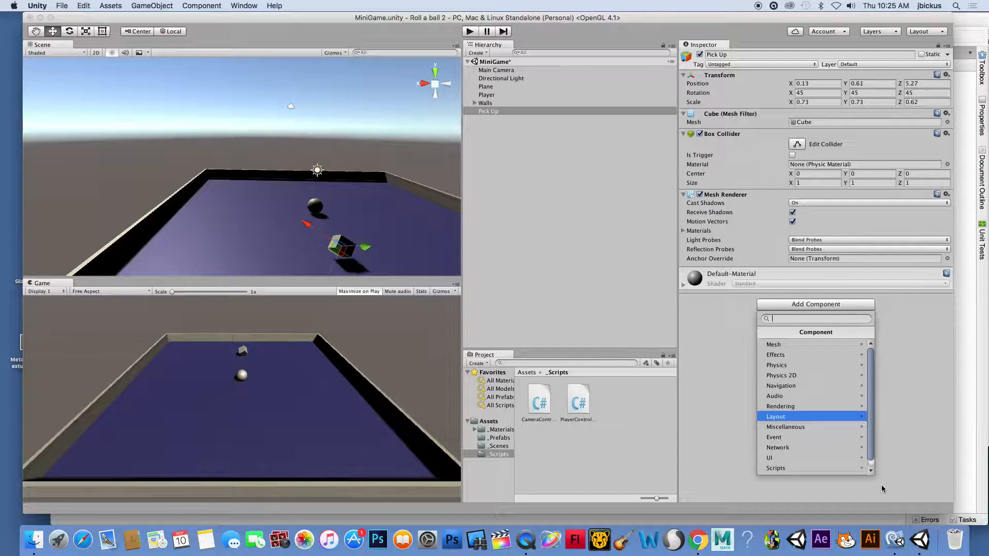
drag(872, 441, 870, 453)
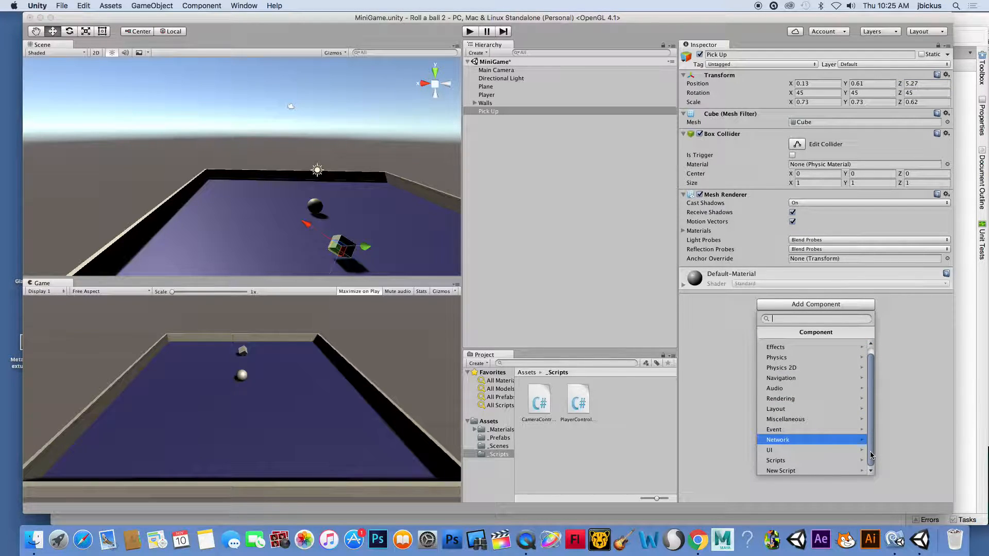
click(833, 469)
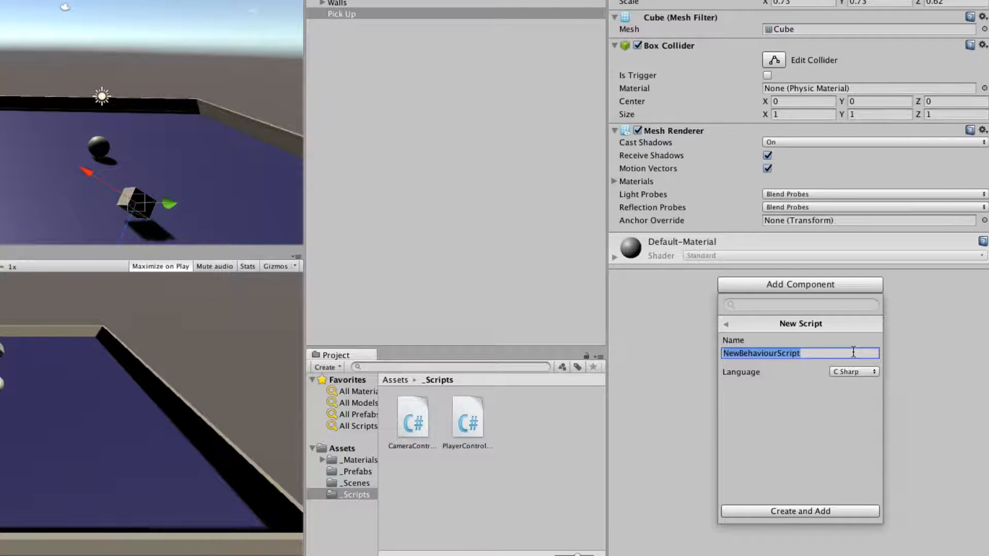
text(Rot)
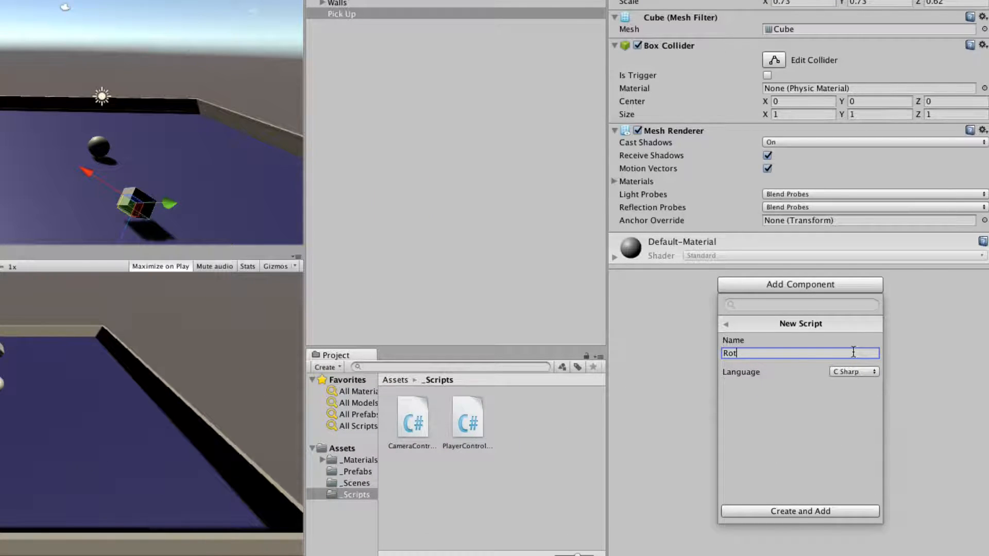
text(ator)
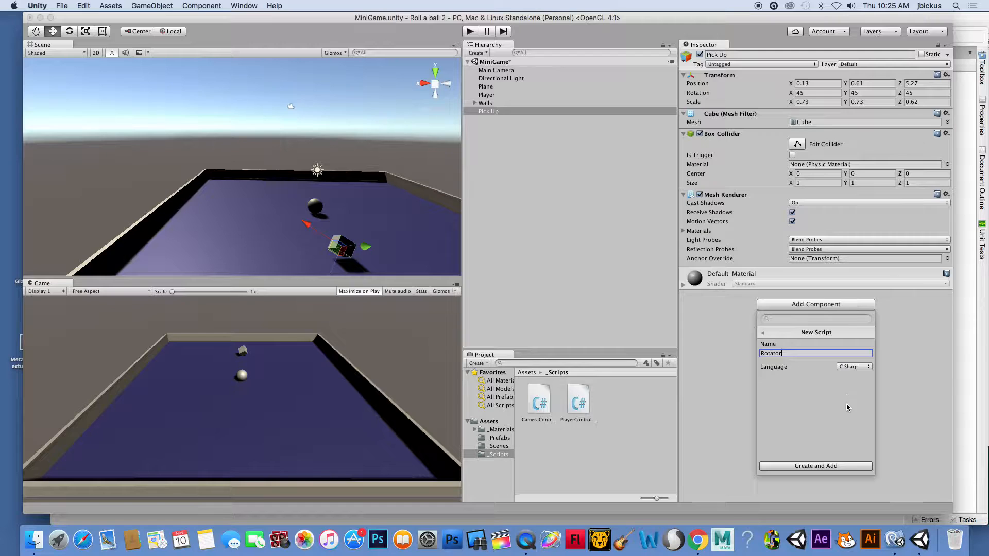
click(800, 511)
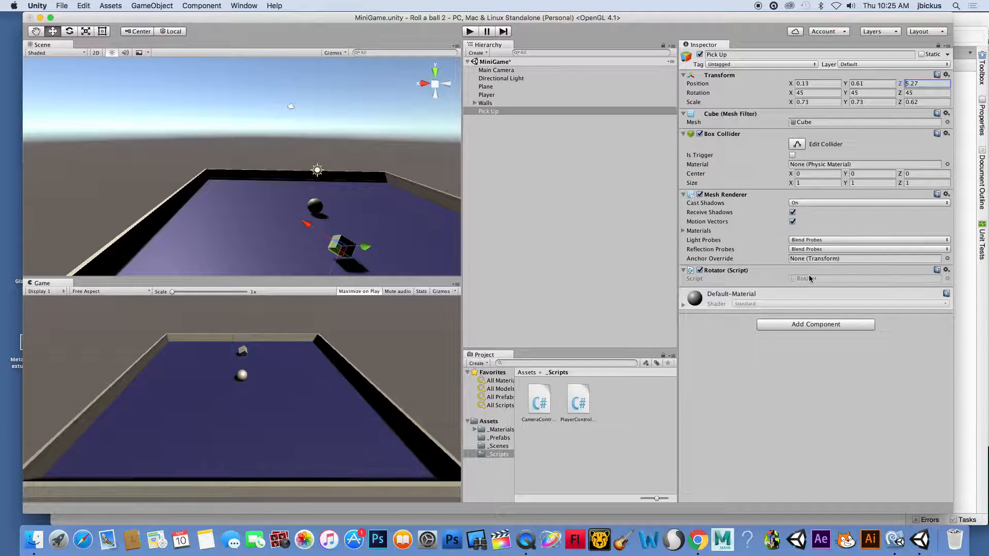
double_click(794, 278)
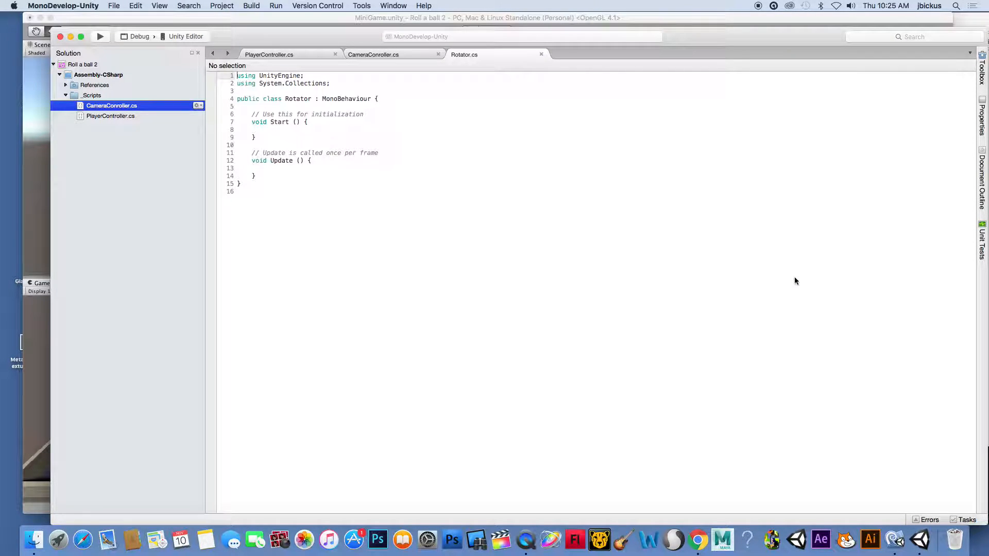
Return to Unity and move the Rotator script from the Assets root into the _Scripts folder
click(189, 18)
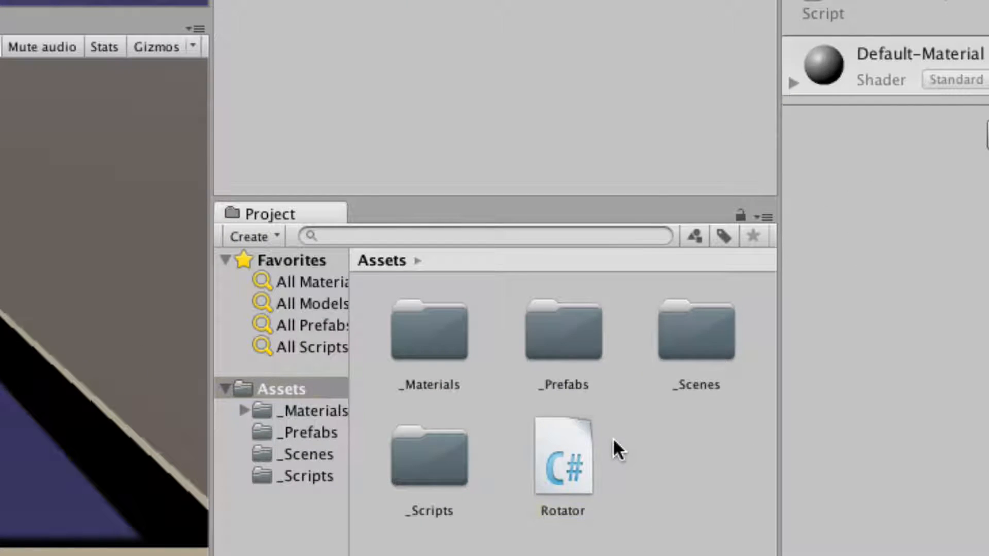
drag(597, 448, 545, 451)
Rearrange the Unity and MonoDevelop windows and reopen the Rotator script from the _Scripts folder
drag(601, 19, 622, 81)
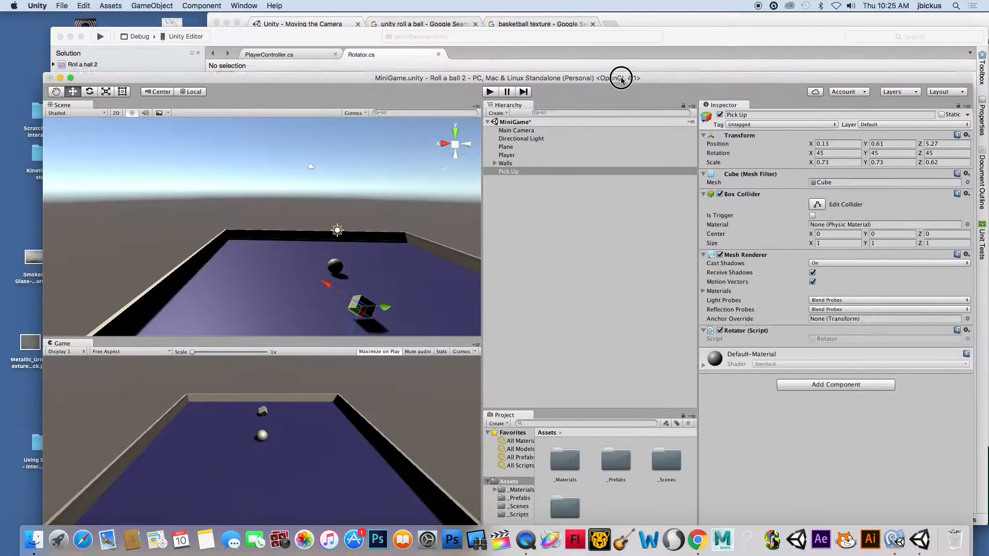
click(625, 45)
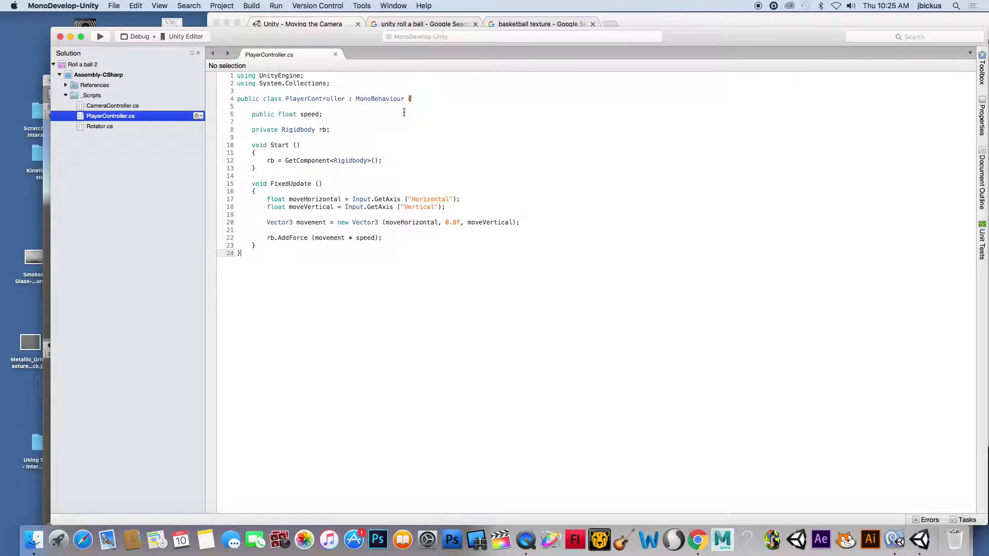
drag(361, 44, 519, 28)
click(168, 247)
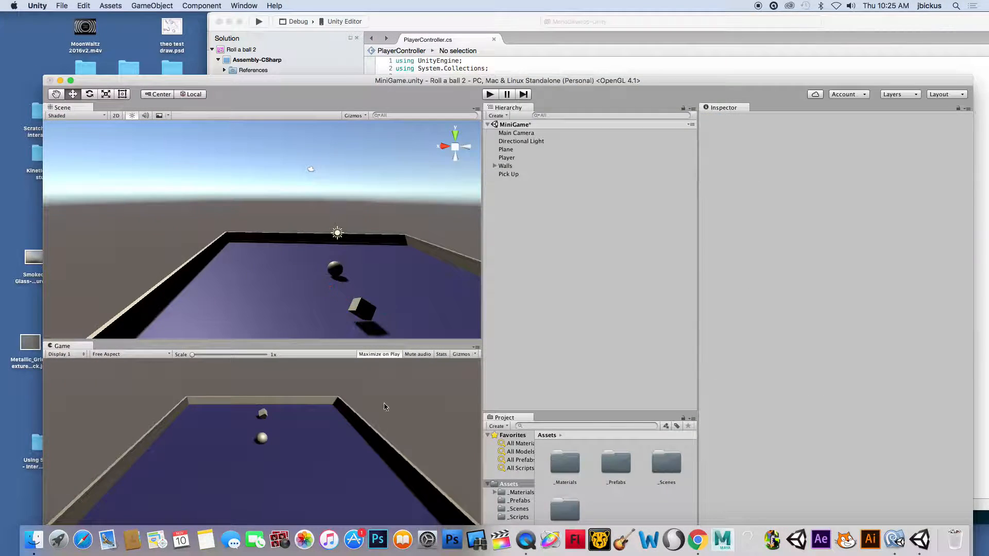
double_click(564, 512)
double_click(644, 462)
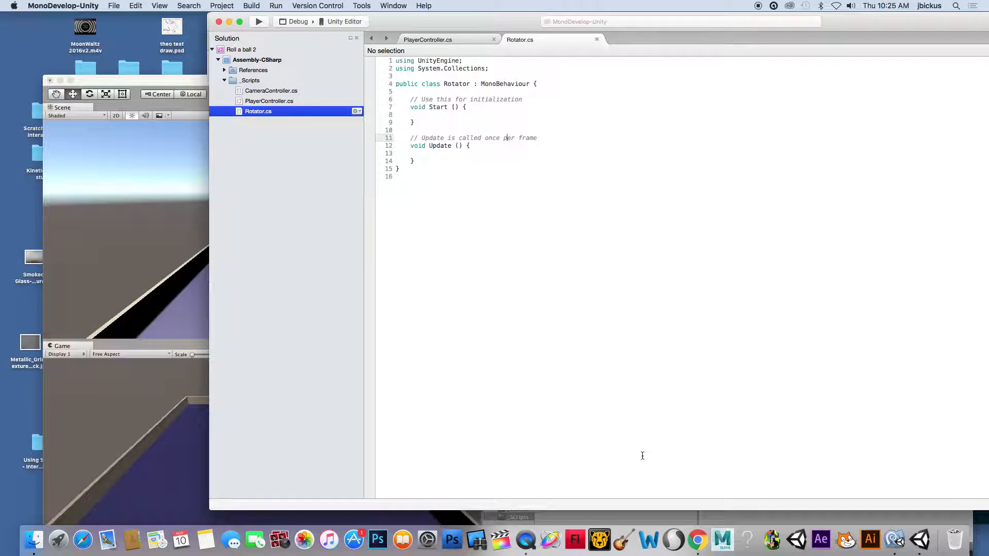
drag(525, 21, 420, 44)
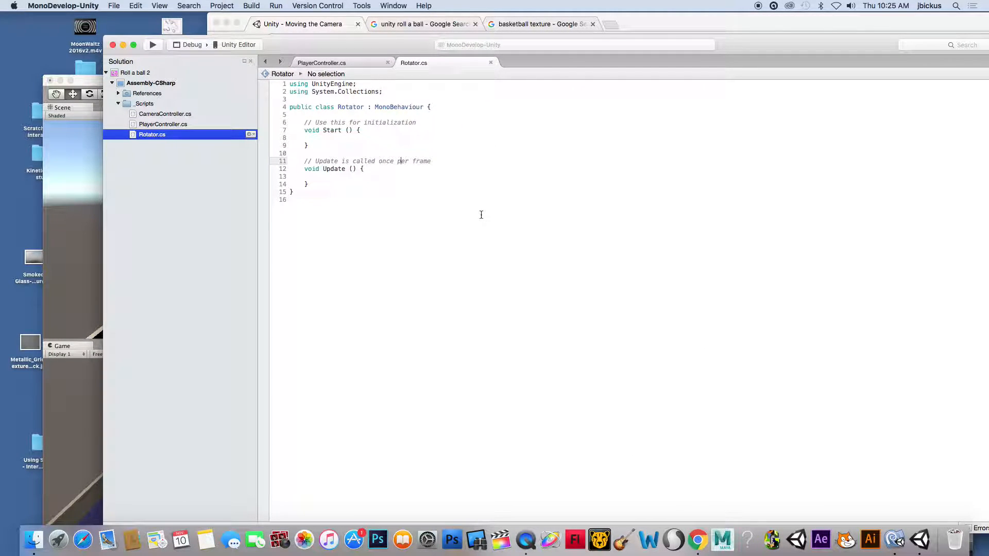
Switch to Chrome and open the Creating Collectable Objects lesson of the Roll-a-ball tutorial
click(920, 540)
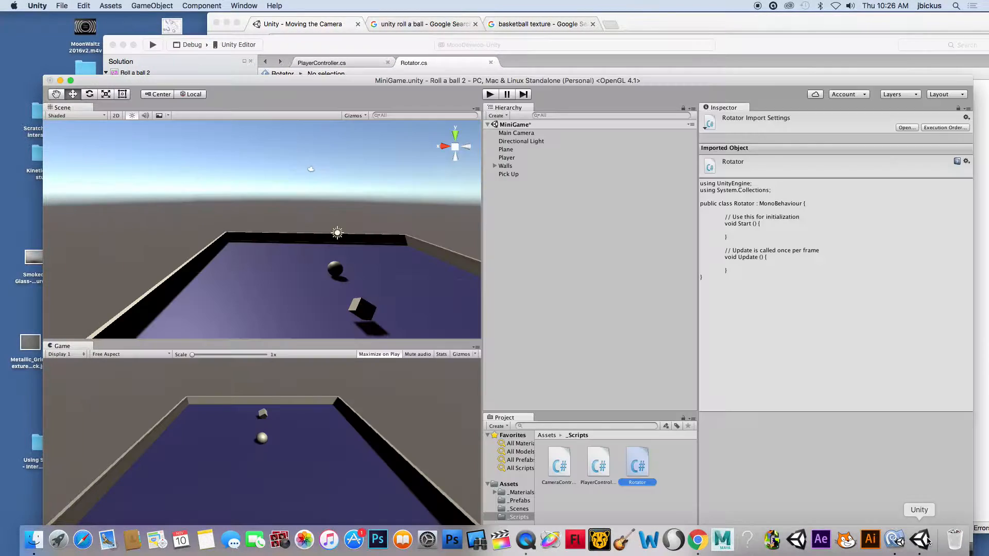
click(696, 536)
scroll(361, 149, up, 10)
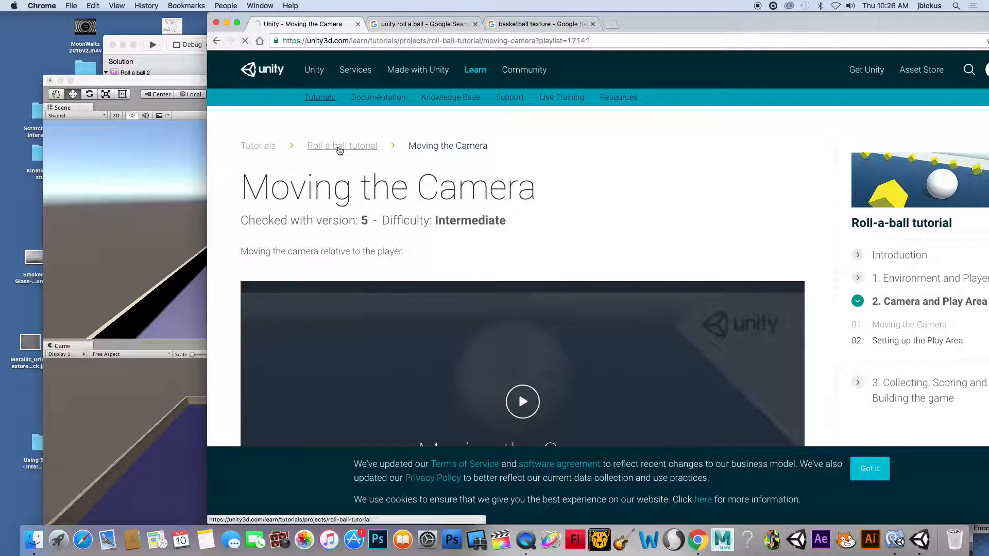
click(339, 148)
scroll(478, 282, down, 10)
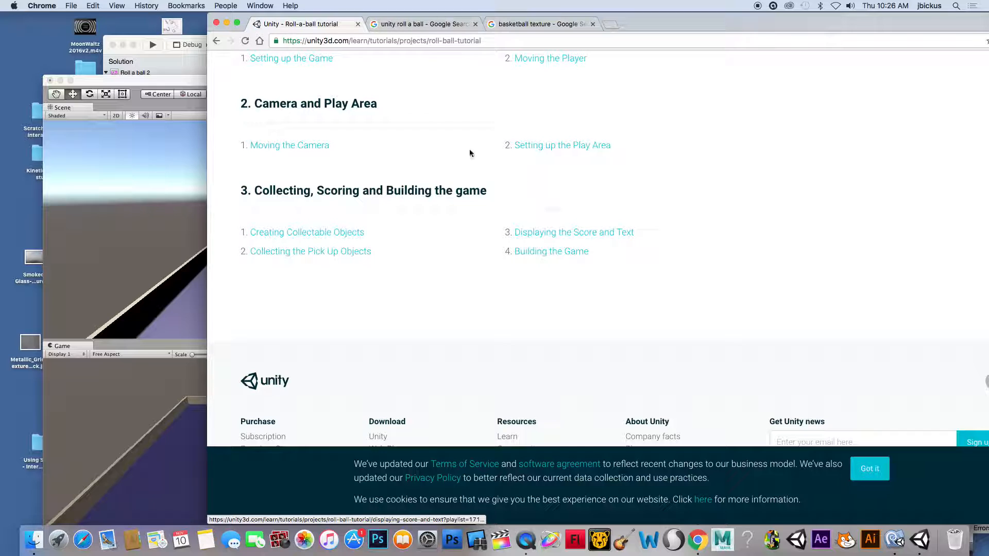
click(331, 233)
Copy the line transform.Rotate (new Vector3 (15, 30, 45) * Time.deltaTime); from the lesson's Rotator code
scroll(619, 309, down, 6)
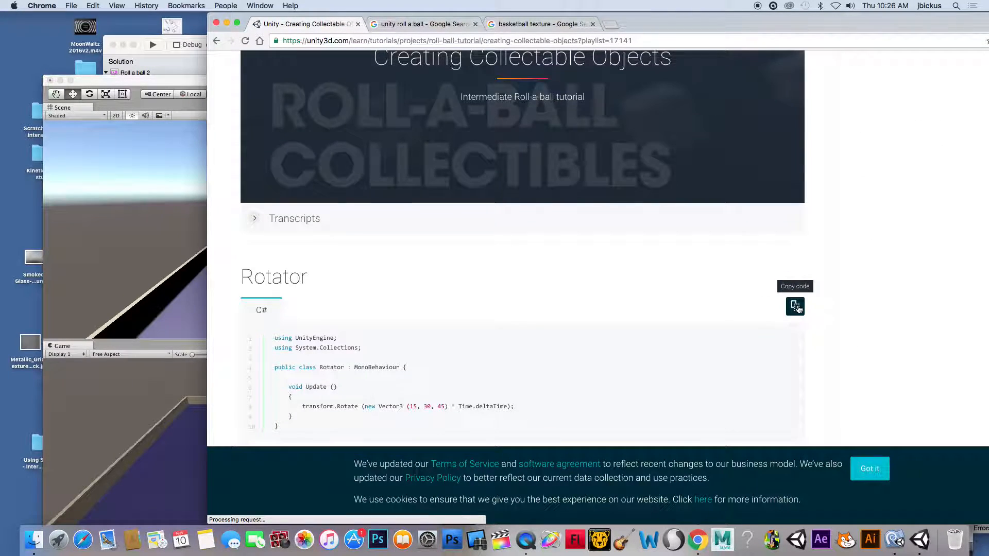
scroll(796, 303, down, 2)
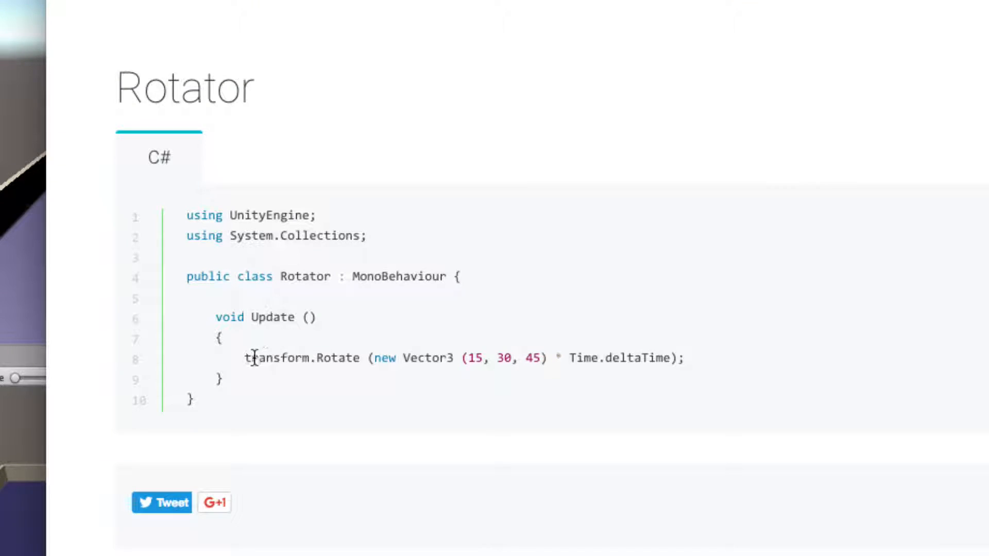
drag(243, 357, 688, 359)
key(super+c)
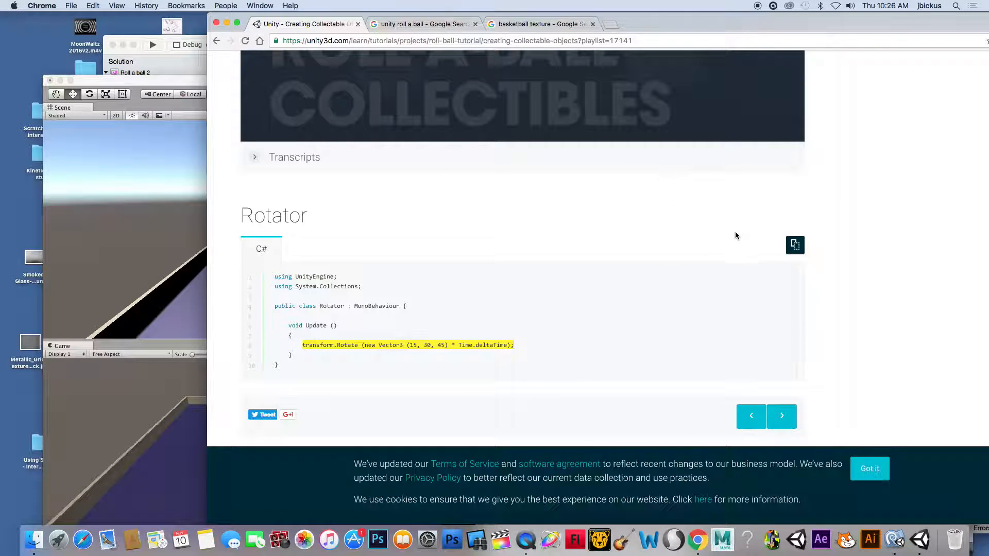
Switch to MonoDevelop and delete the Start method and both template comments from the Rotator script
click(795, 247)
click(134, 36)
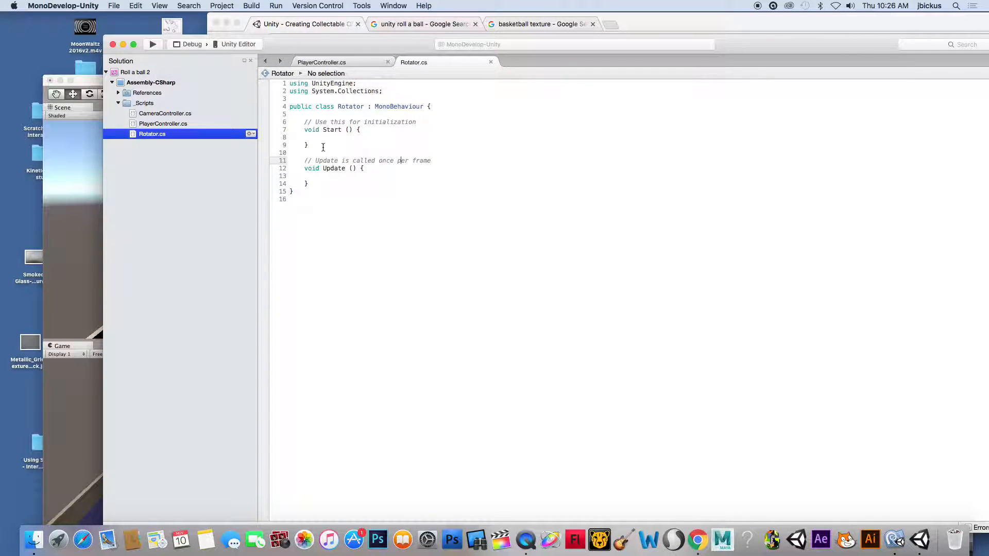
drag(323, 148, 305, 118)
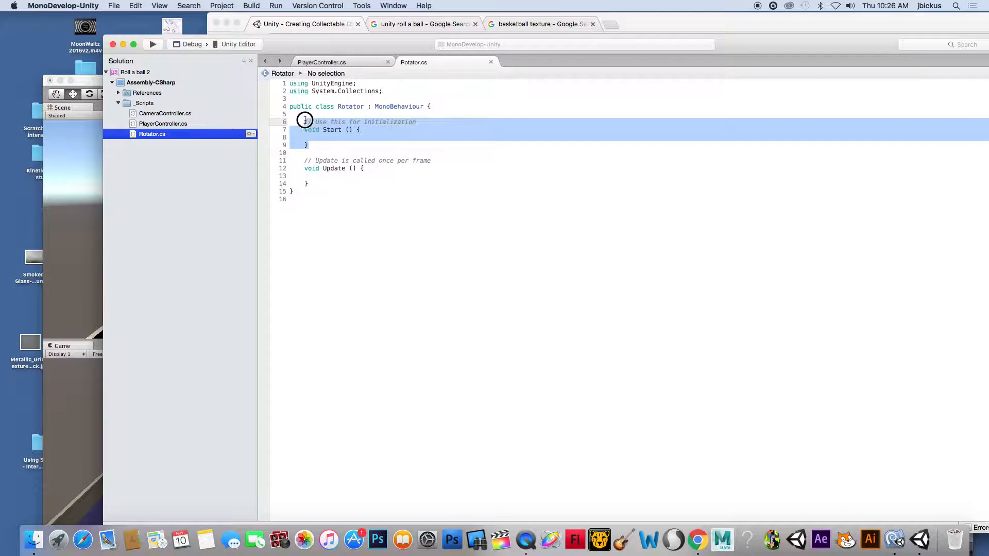
key(BackSpace)
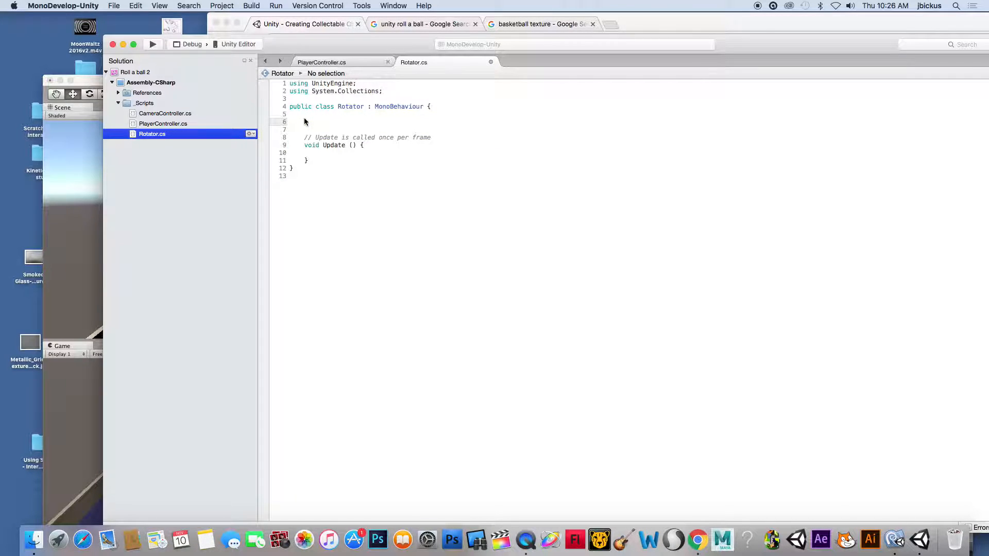
drag(432, 138, 304, 117)
key(BackSpace)
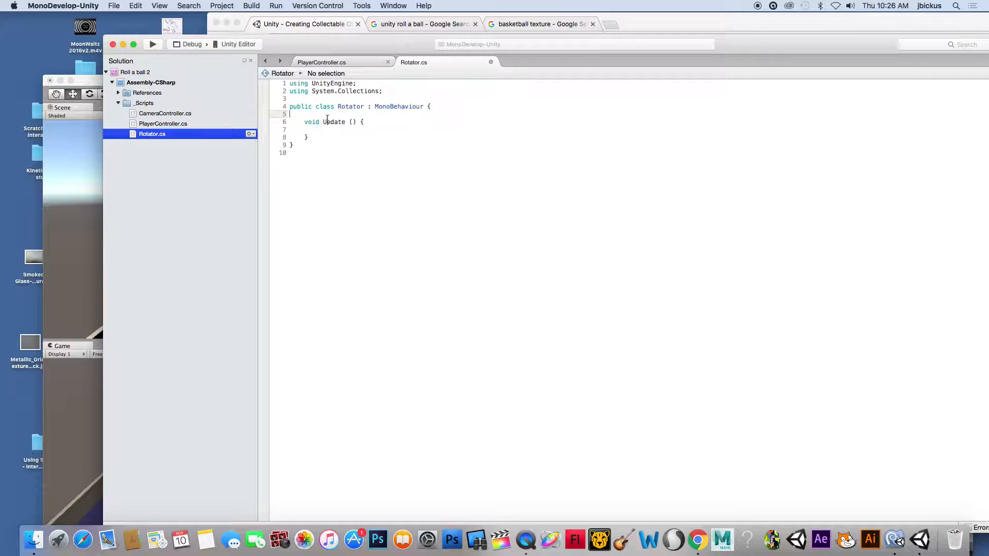
Put Update's opening brace on its own line, insert transform.Rotate (new Vector3 (15, 30, 45) * Time.deltaTime); in the method, and save the script
click(360, 122)
key(Return)
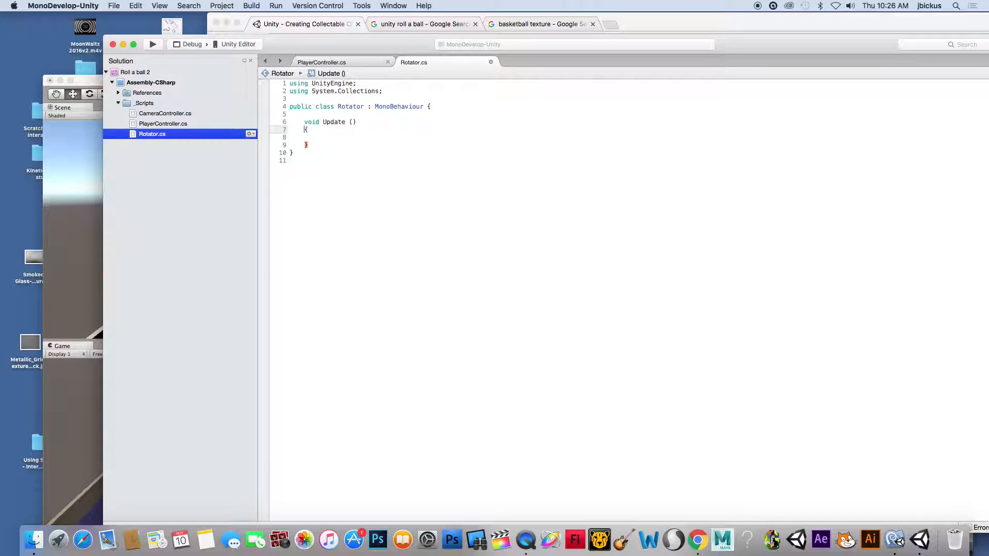
key(Return)
key(super+v)
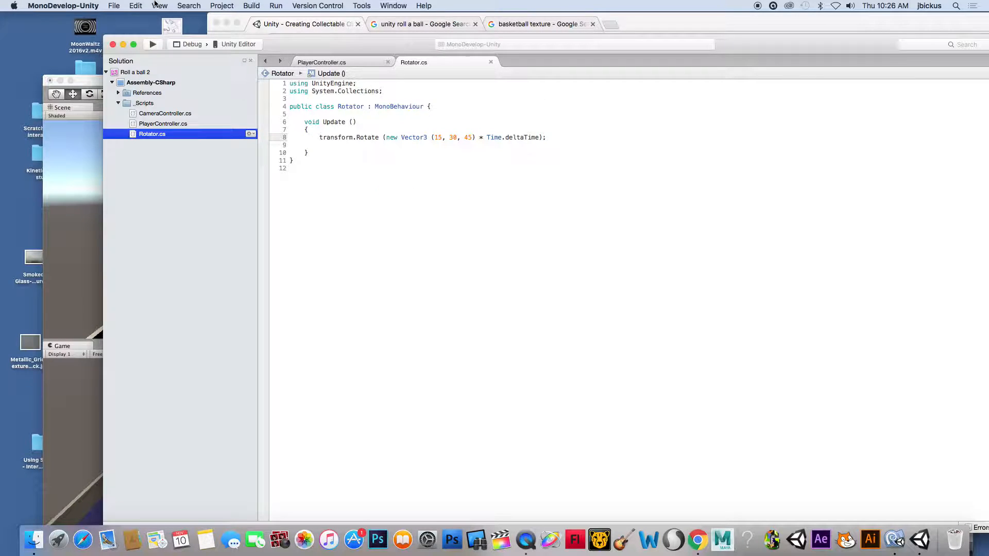
Return to Unity, check the Rotator component on Pick Up, and play-test the scene to watch the cube rotate
click(100, 81)
drag(133, 83, 115, 26)
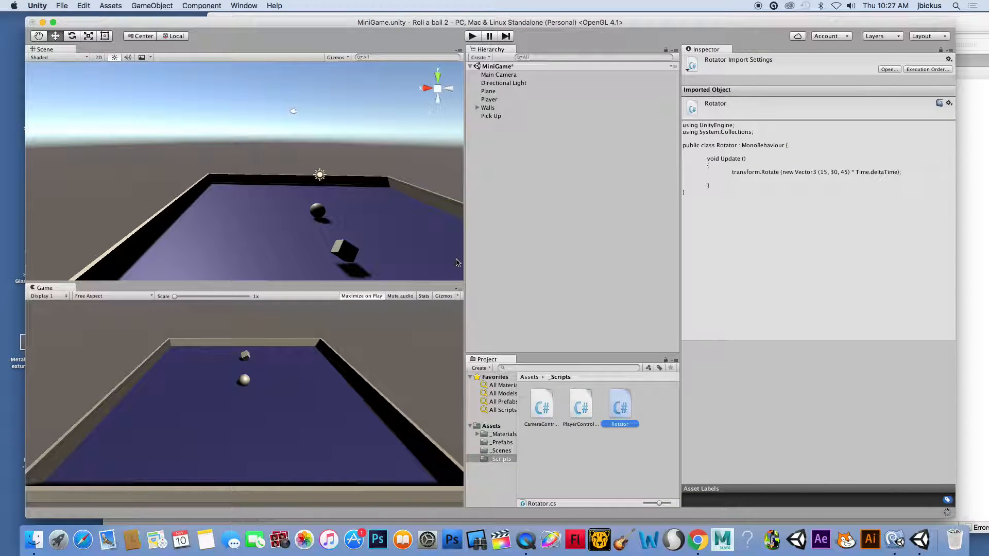
click(497, 115)
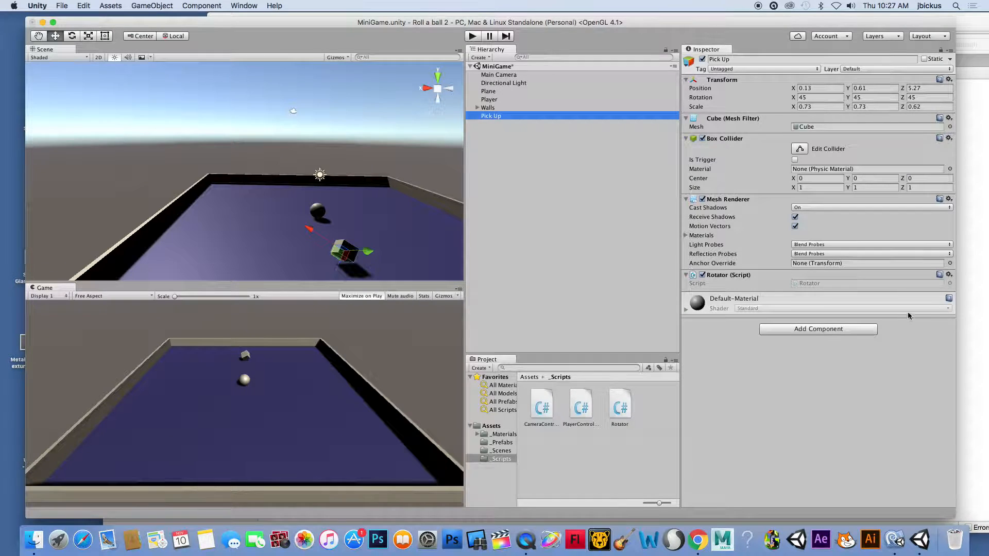
click(471, 36)
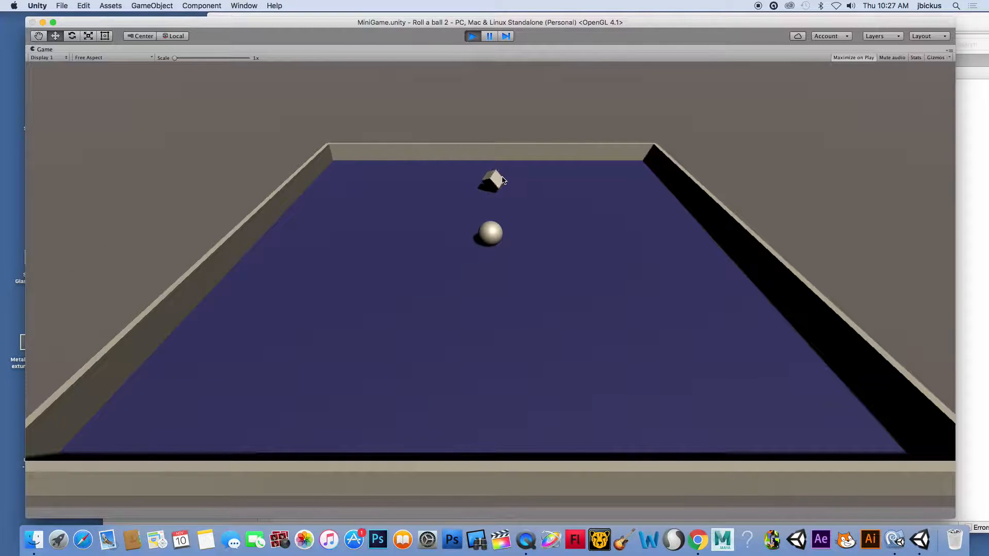
click(472, 36)
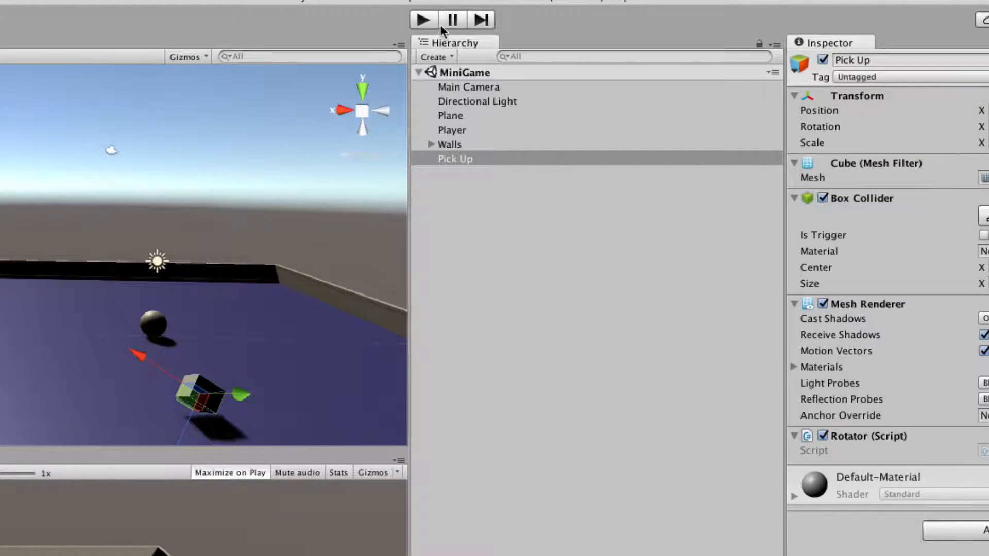
Create an empty game object in the scene and name it Pick Ups
click(444, 56)
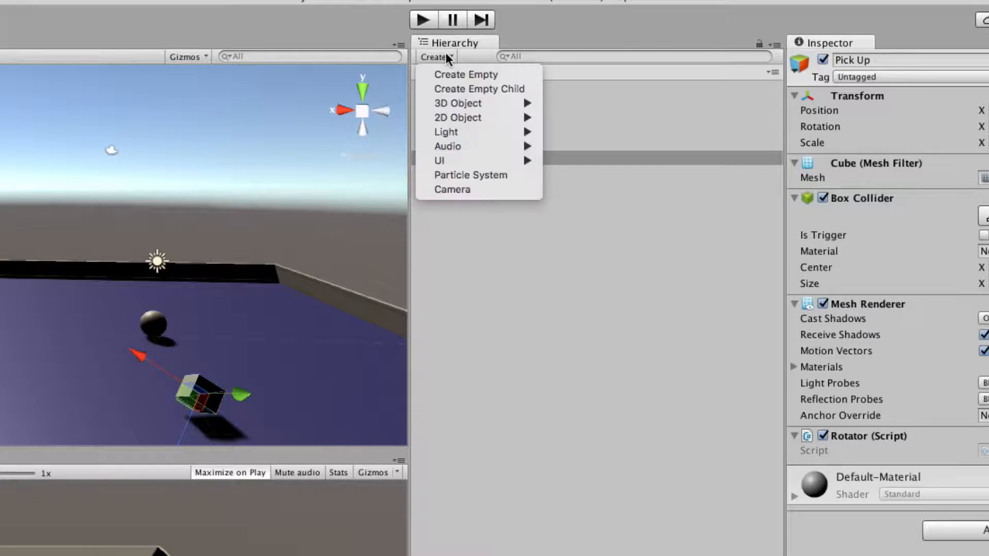
click(451, 72)
click(494, 170)
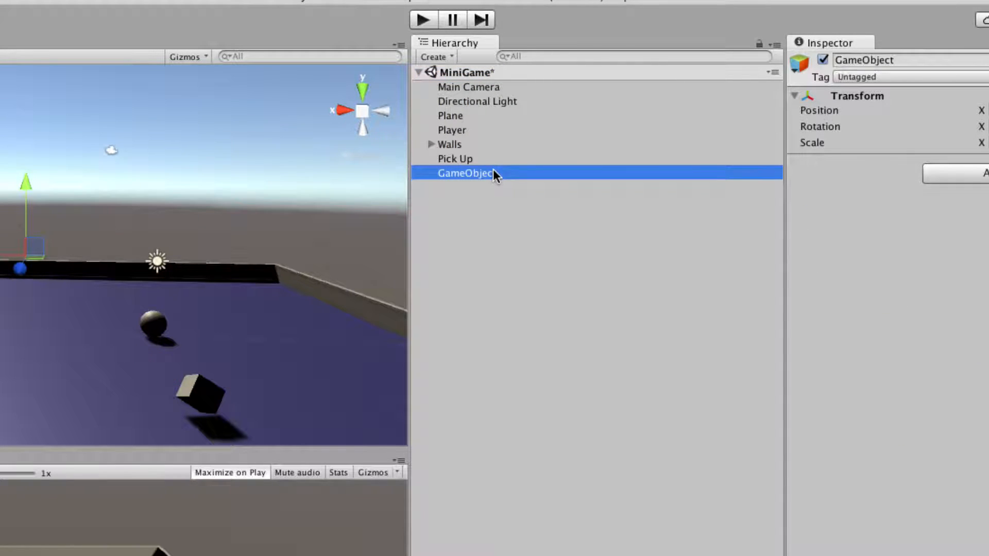
text(Pick Ups)
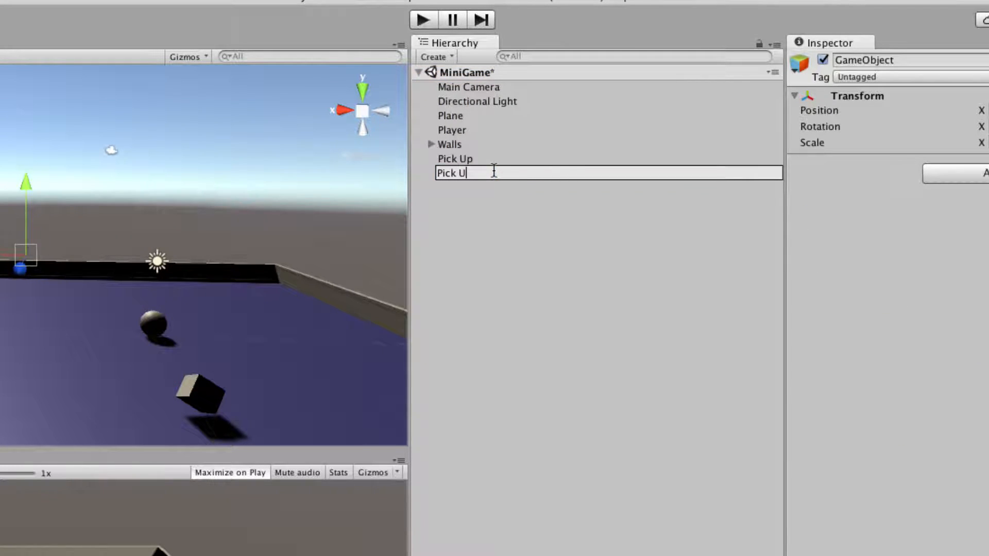
click(457, 198)
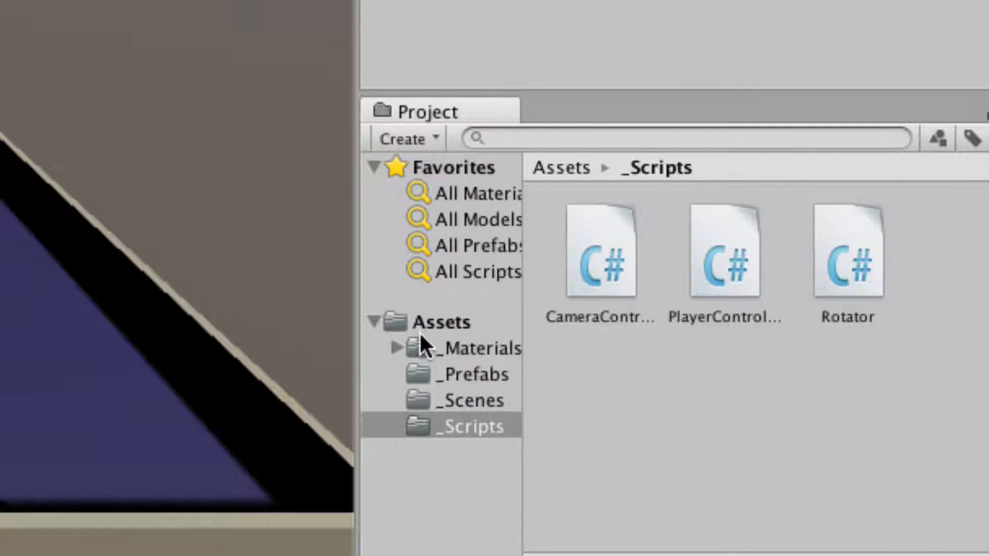
Make a prefab from the Pick Up cube in the _Prefabs folder
click(485, 426)
click(407, 139)
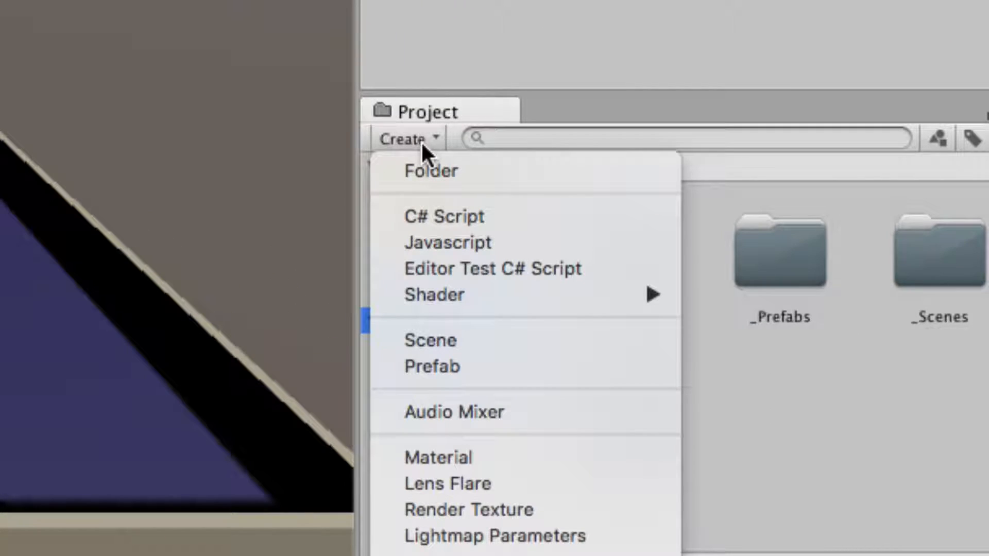
click(890, 450)
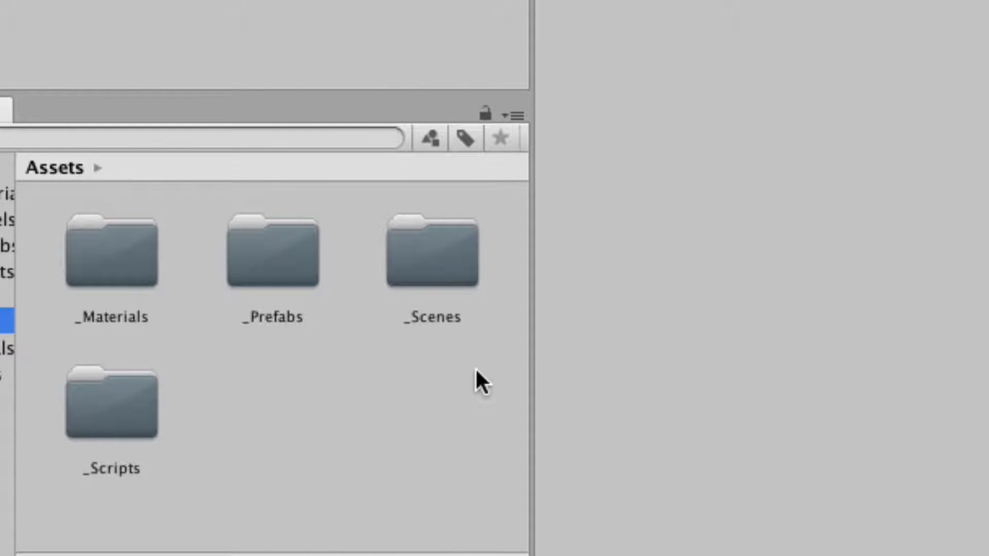
click(289, 266)
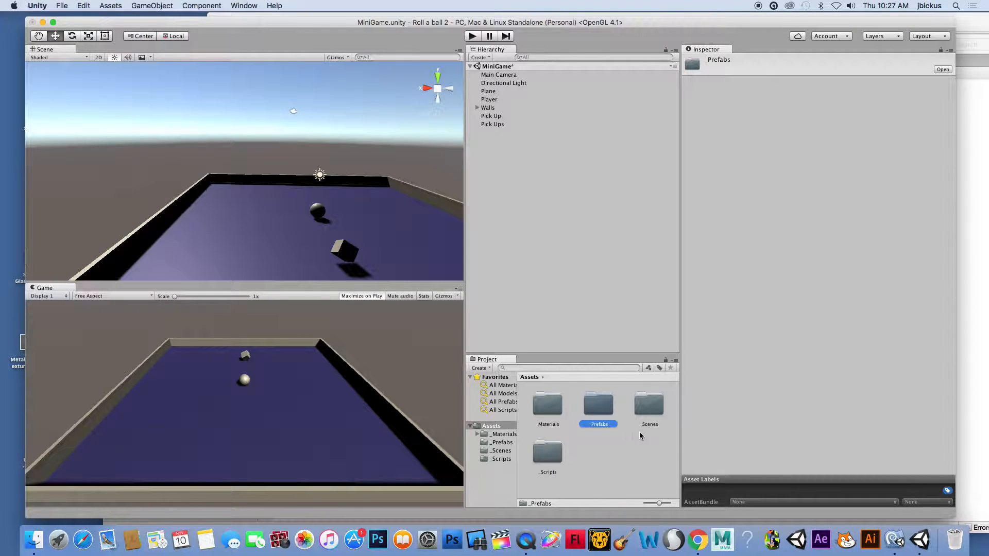
click(491, 117)
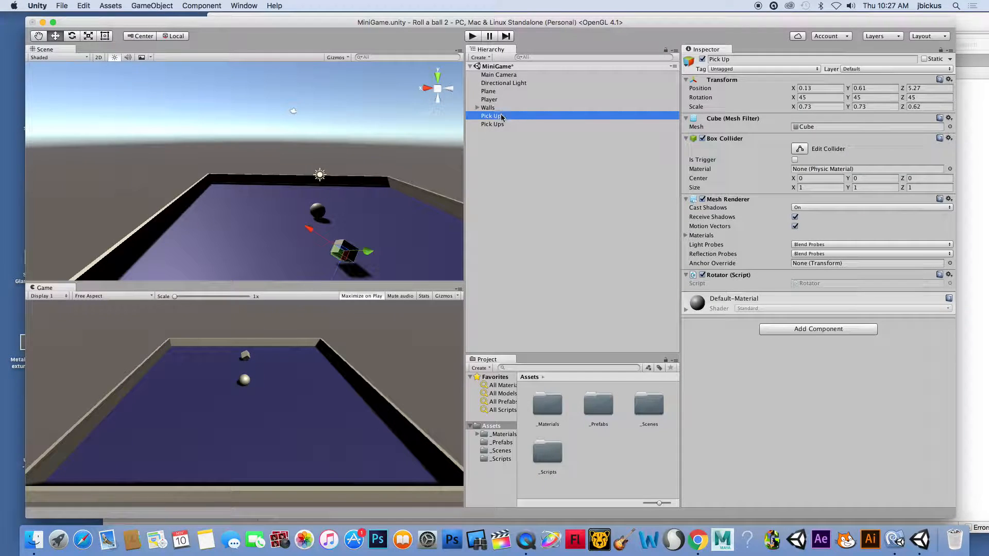
drag(500, 115, 598, 411)
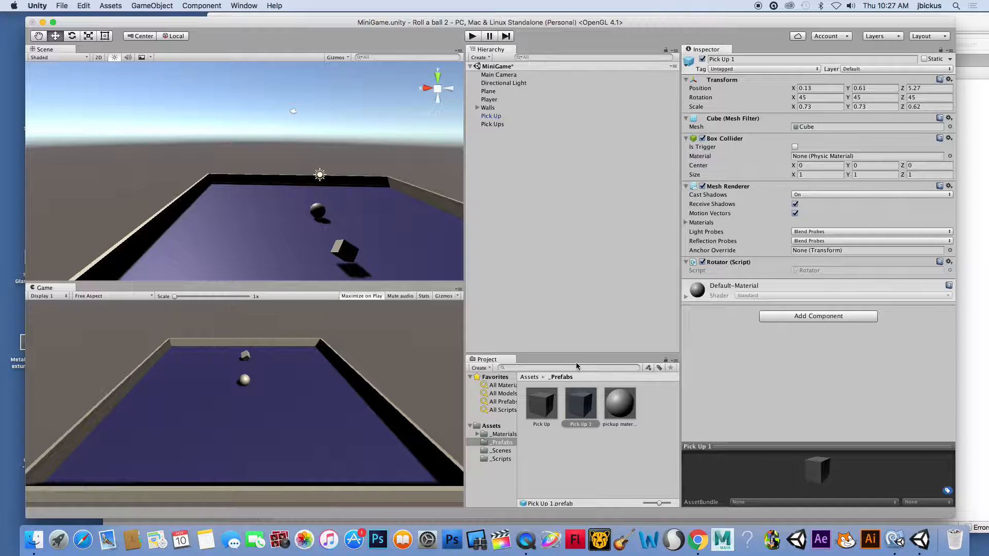
right_click(588, 414)
click(559, 445)
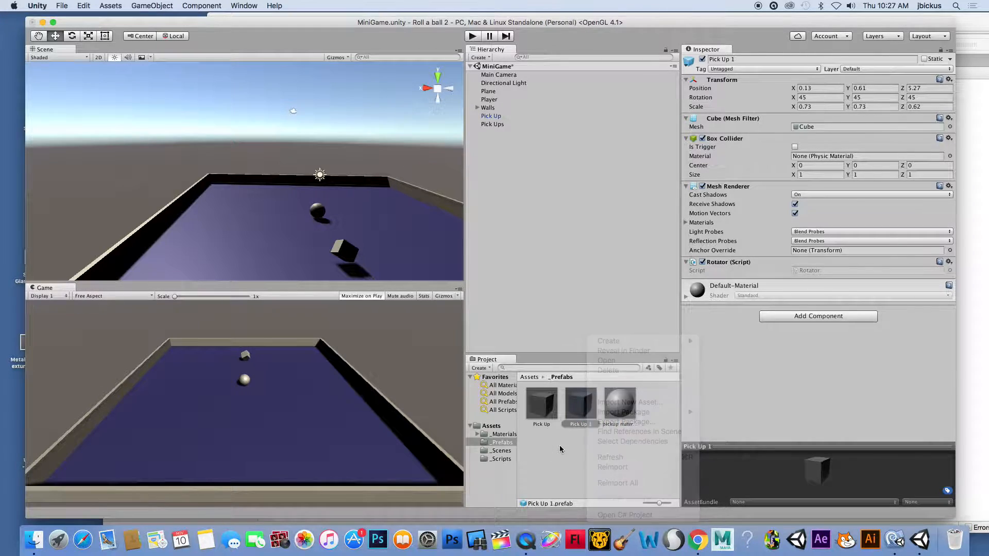
Make the Pick Up cube a child of the Pick Ups object
click(340, 248)
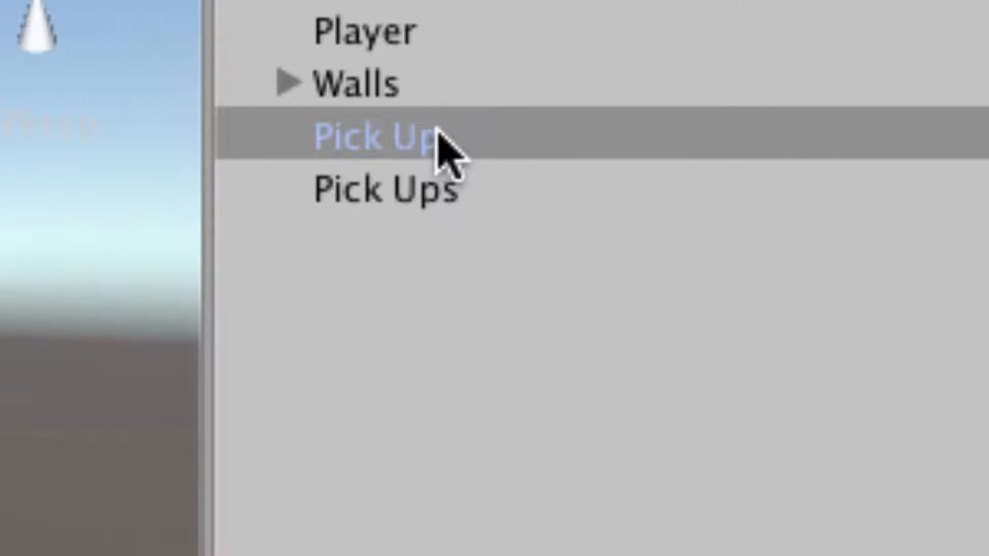
drag(495, 118, 494, 122)
drag(421, 182, 417, 177)
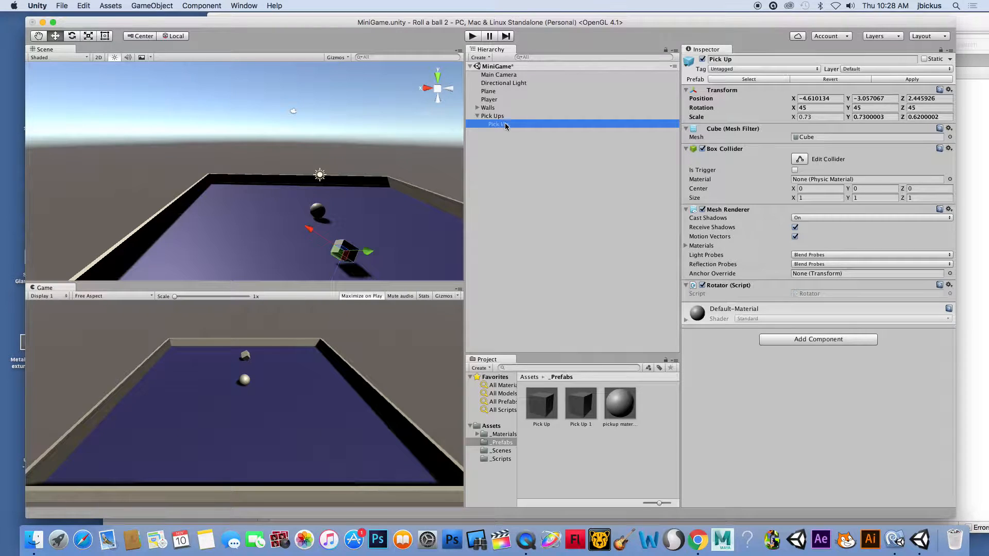
click(504, 123)
click(520, 267)
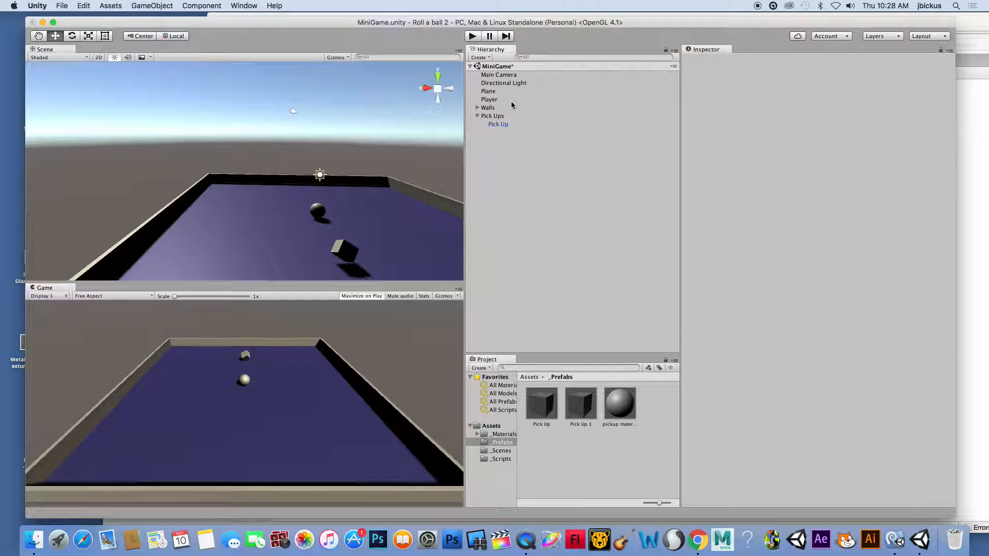
Duplicate the Pick Up cube and move the copy to X -8.14, Z 0.08
click(499, 126)
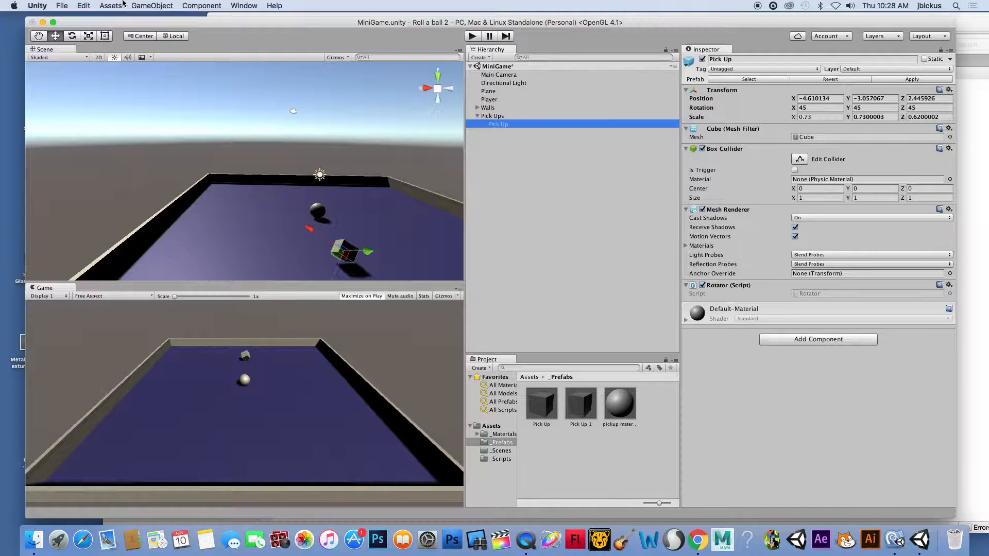
click(82, 6)
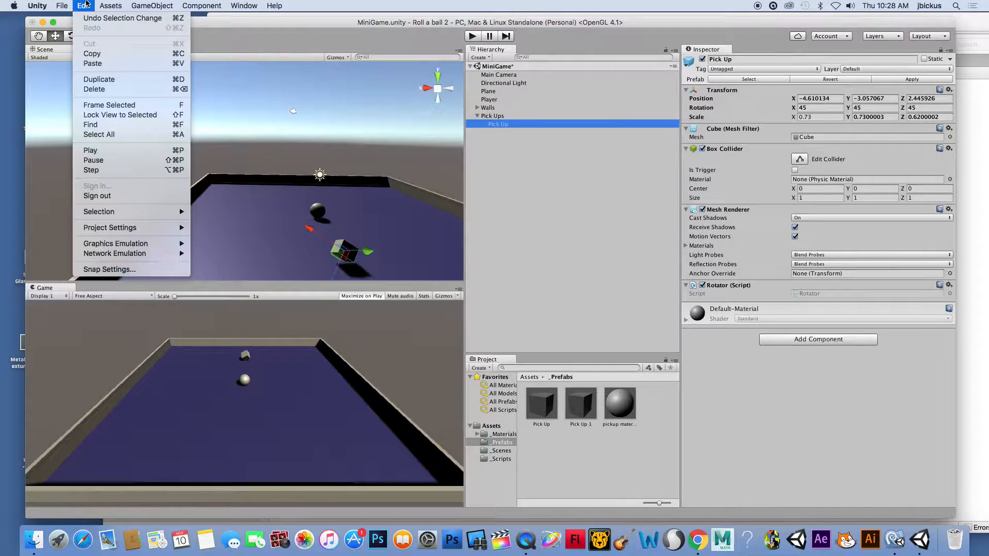
click(99, 79)
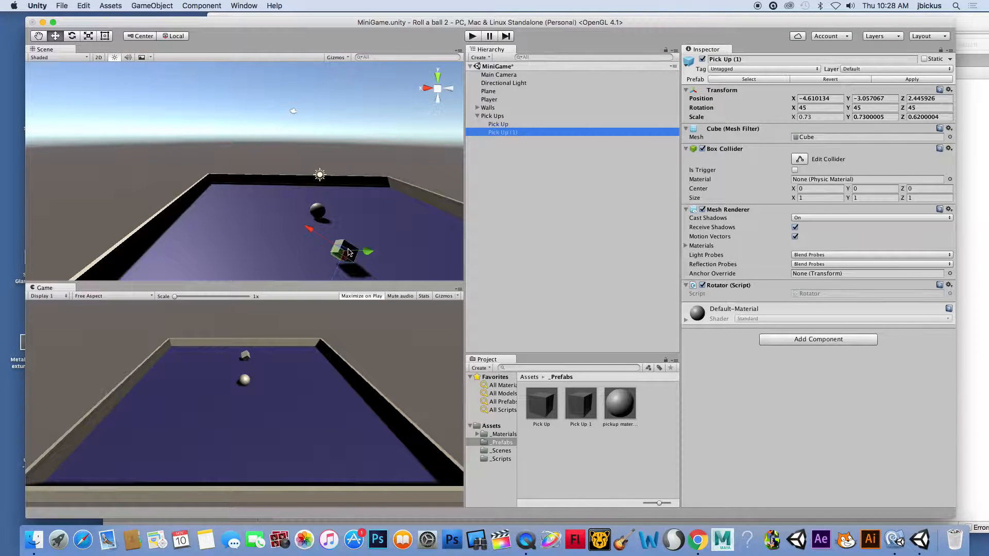
drag(793, 98, 727, 98)
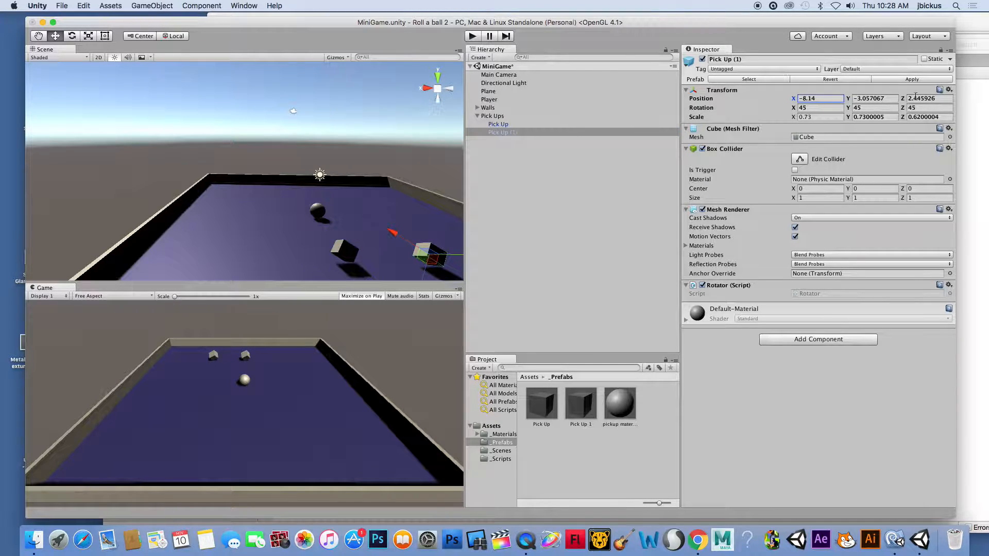
drag(904, 99, 878, 99)
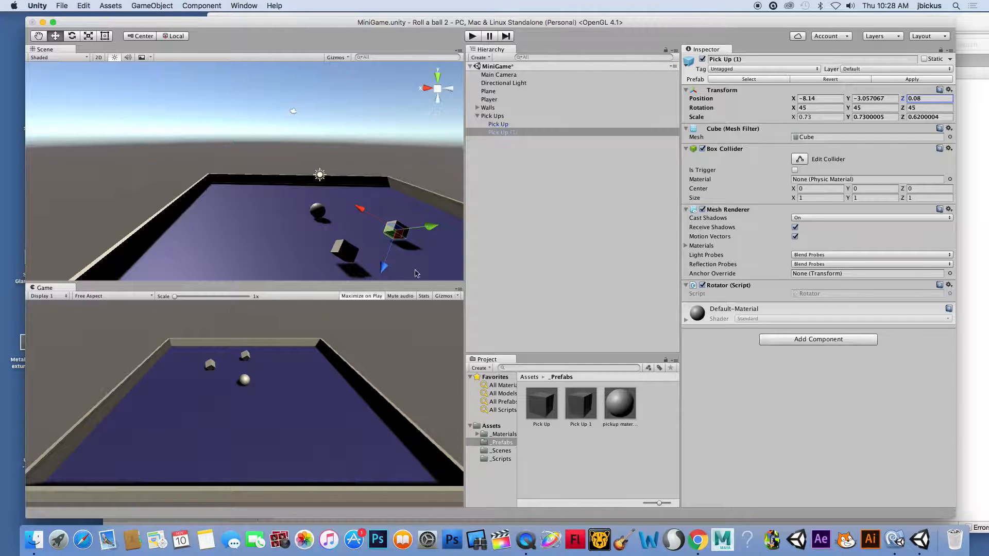
Duplicate the newest pick-up cube twice, spacing the copies down the left side of the playing field with the last at X -9.55, Z -7.76
key(super+d)
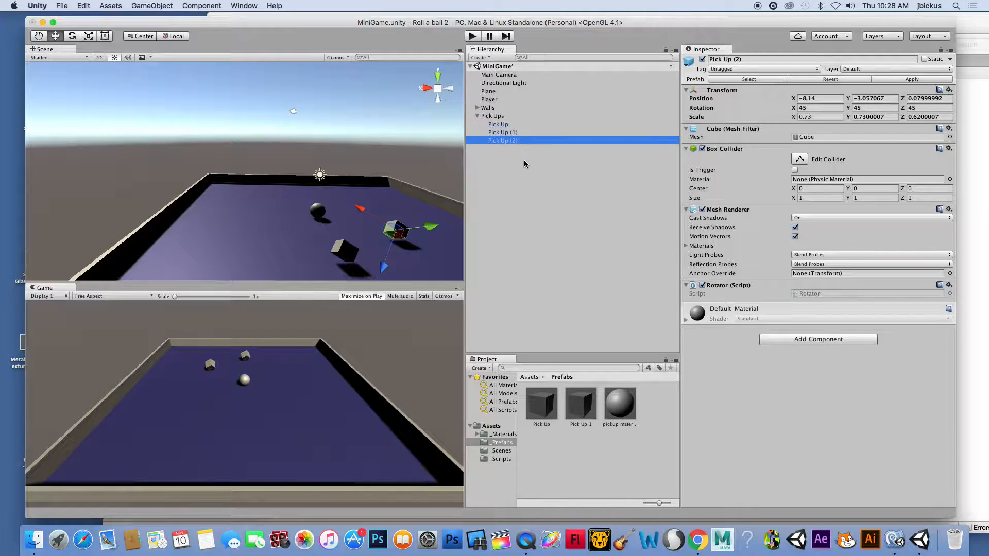
drag(793, 99, 765, 98)
drag(903, 101, 812, 100)
click(541, 141)
key(super+d)
mouse_move(793, 99)
mouse_down()
mouse_move(775, 97)
mouse_move(801, 98)
mouse_move(789, 98)
mouse_up()
drag(907, 97, 882, 97)
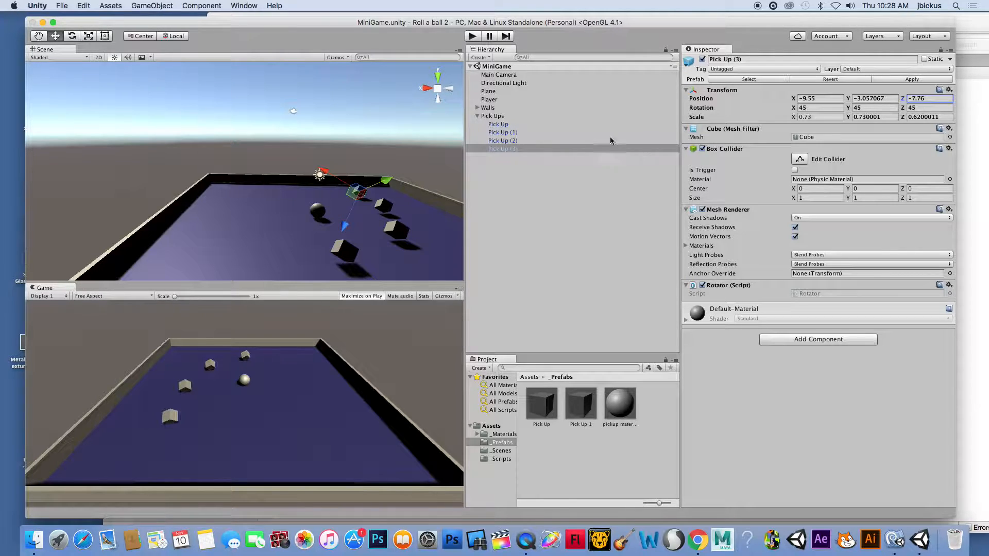
Duplicate the front-left cube twice to extend the front row, placing the copies at X -5.25 and X -0.66
click(538, 149)
key(super+d)
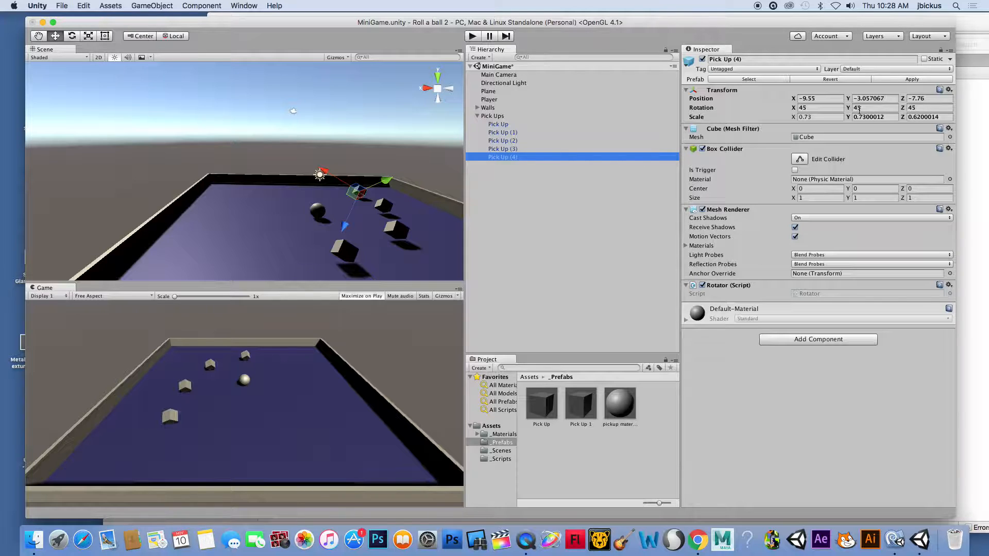
drag(796, 97, 839, 101)
click(545, 156)
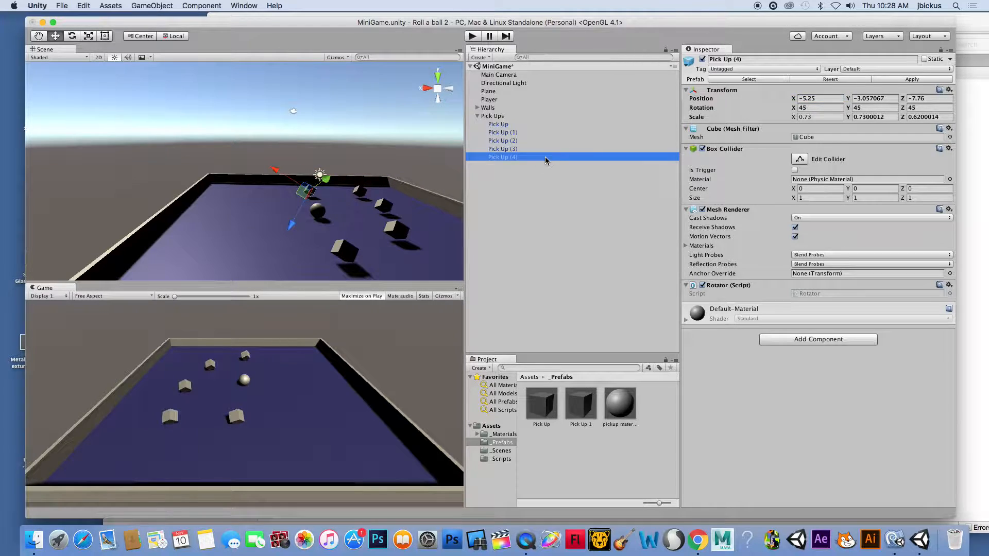
key(super+d)
drag(793, 99, 827, 101)
Duplicate the cube at the right end of the front row and move the copy to Z -5.08
click(509, 164)
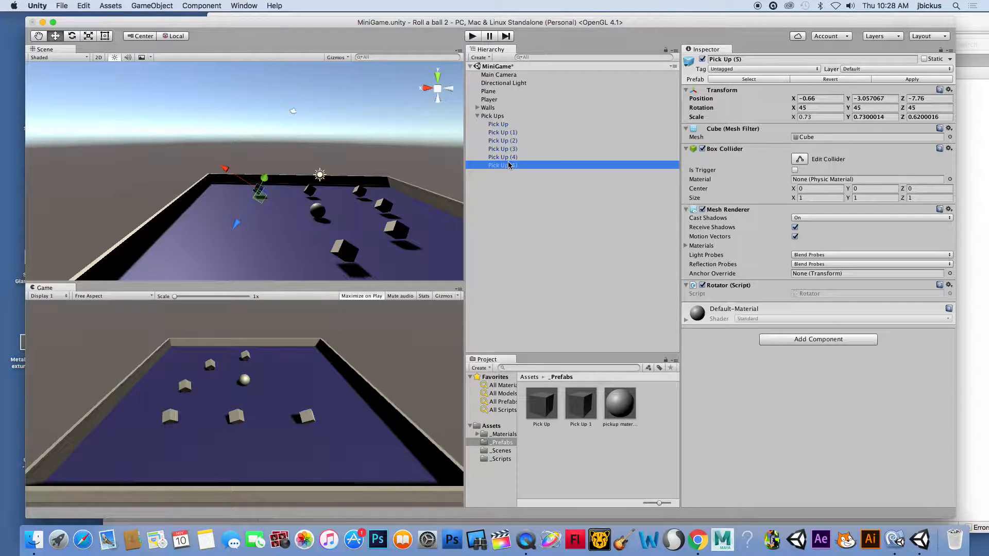
key(super+d)
drag(903, 100, 925, 100)
Duplicate the Pick Up (6) cube and move the copy to X 1.51, Z -2.05
click(513, 173)
key(super+d)
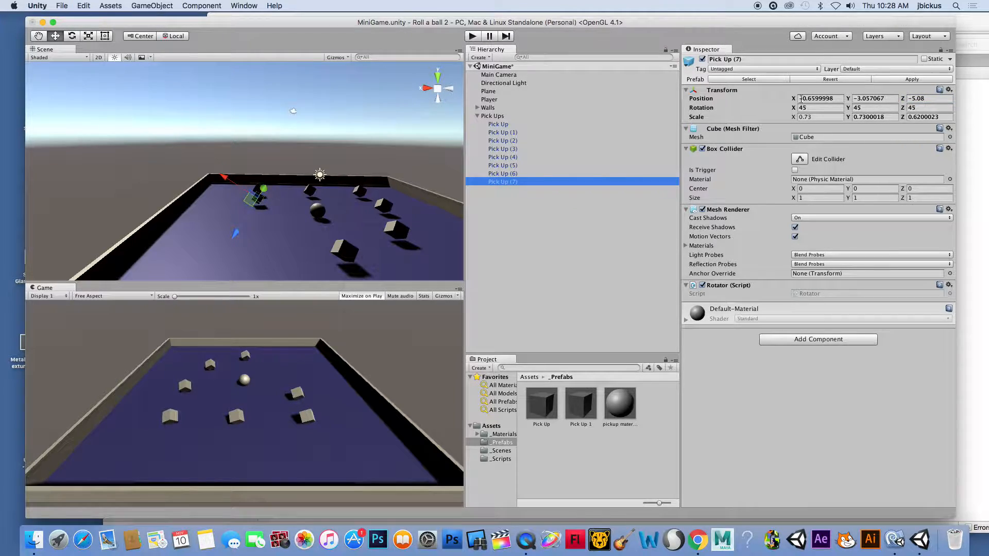
drag(793, 100, 818, 100)
click(908, 99)
drag(908, 99, 962, 96)
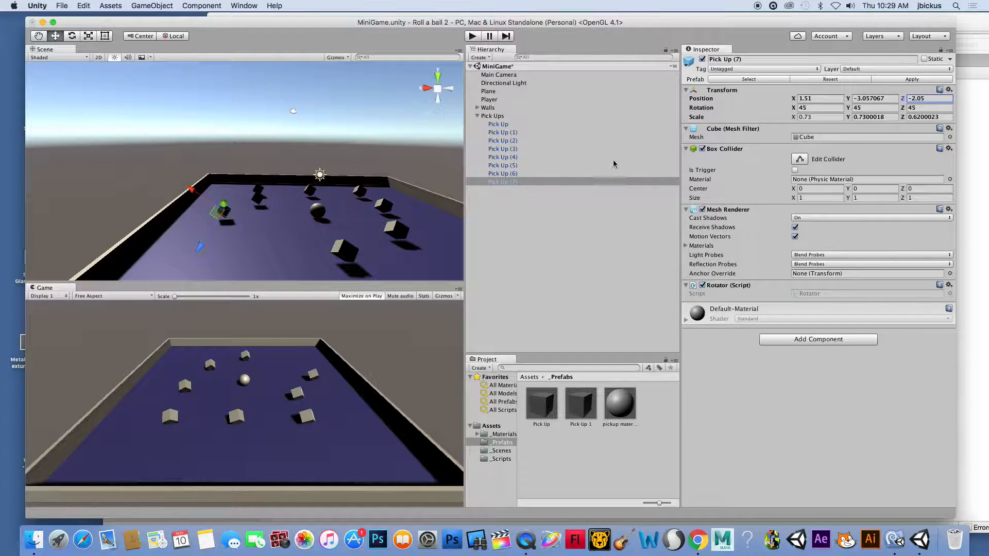
Duplicate the Pick Up (7) cube, move the copy to X 0.31, Z 2.04, and test-play the scene
click(559, 181)
key(super+d)
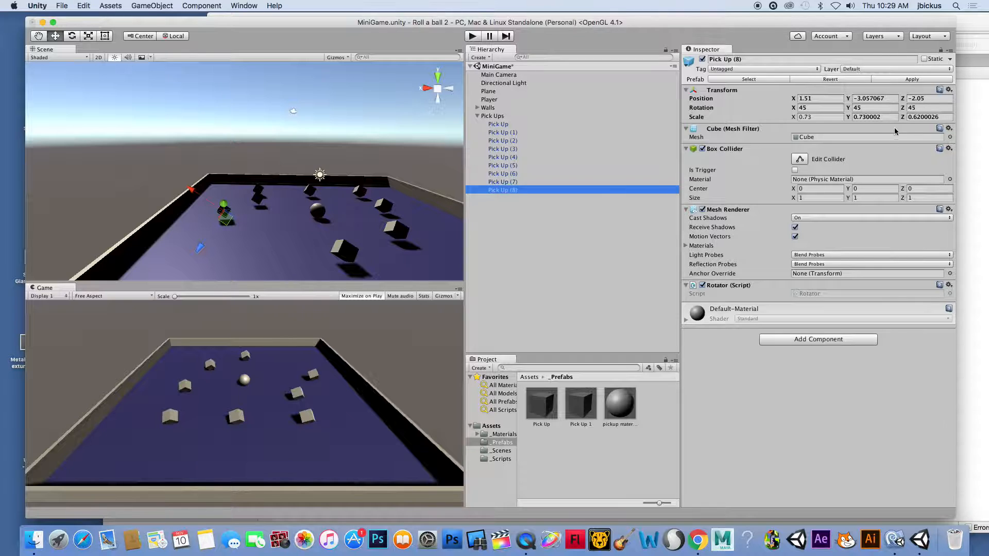
drag(794, 101, 806, 98)
click(909, 99)
drag(908, 100, 964, 93)
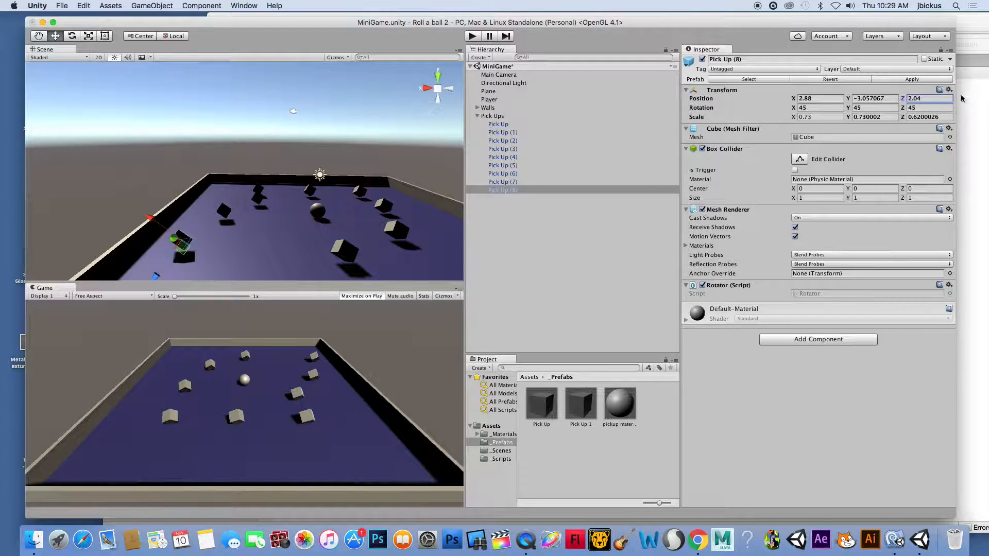
drag(797, 101, 761, 110)
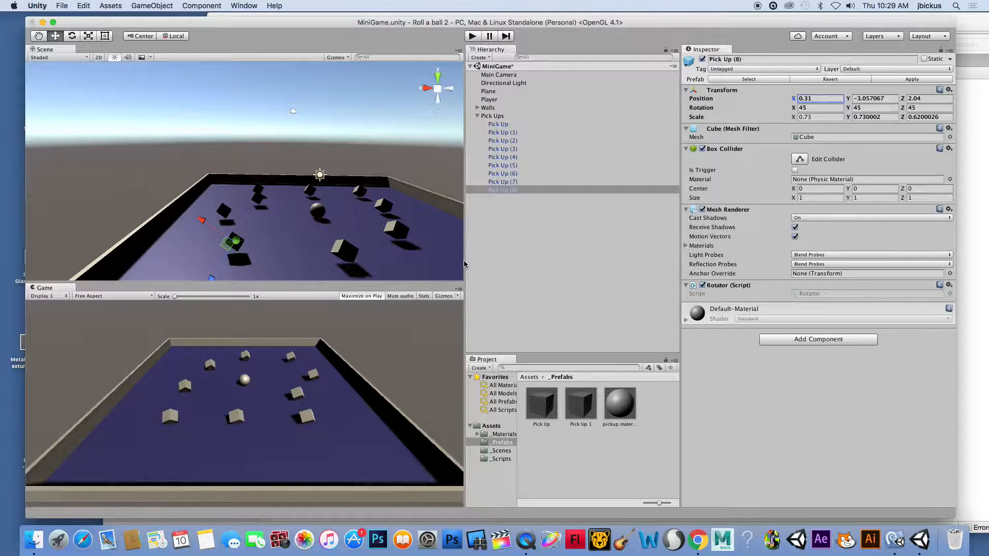
click(472, 38)
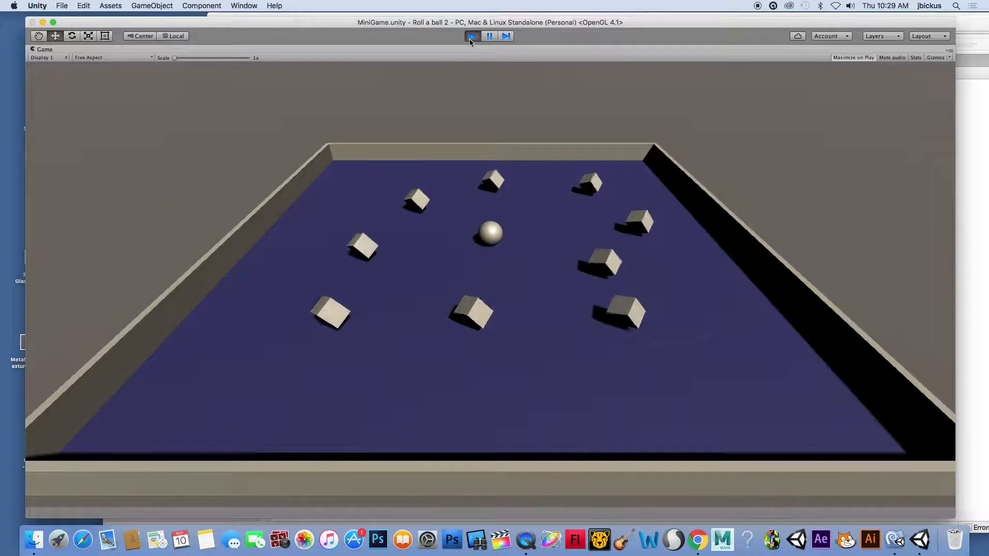
click(471, 38)
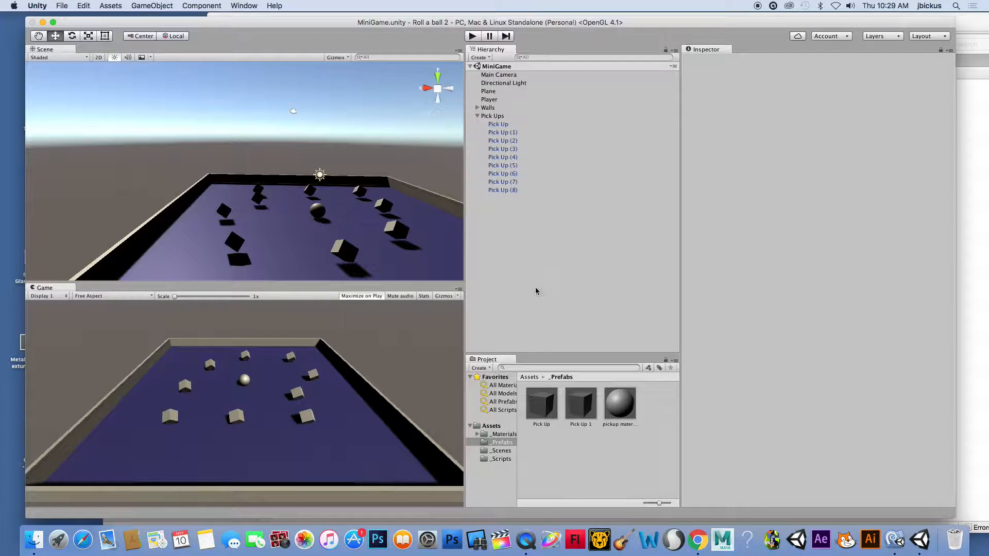
Look through the project's _Materials, _Scenes and _Prefabs folders and the asset types available for creation
click(510, 435)
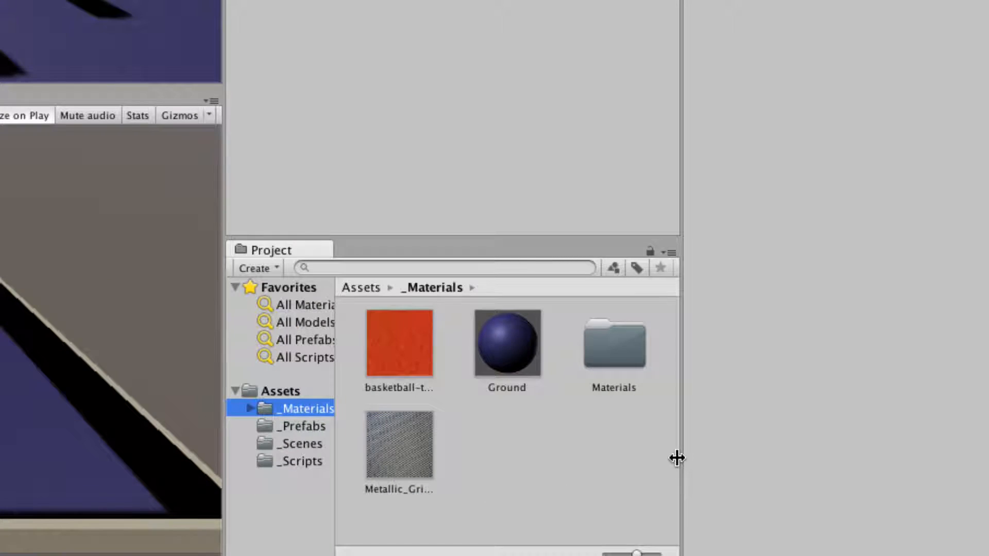
double_click(616, 350)
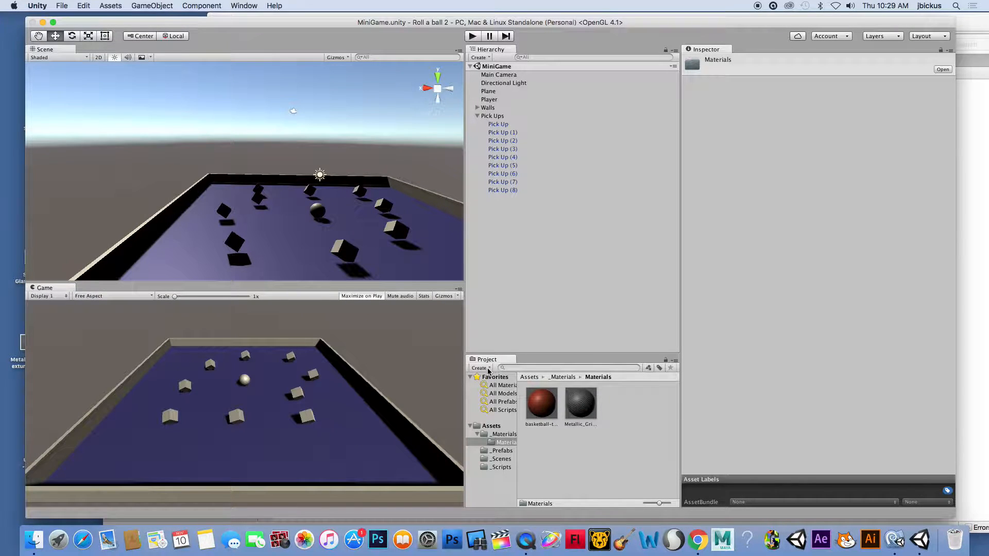
click(505, 459)
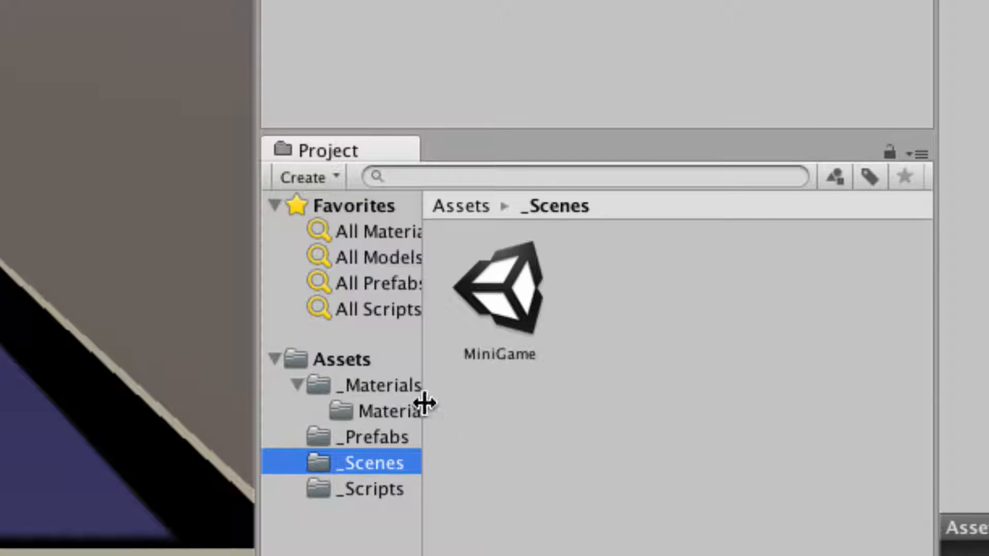
click(510, 444)
click(381, 439)
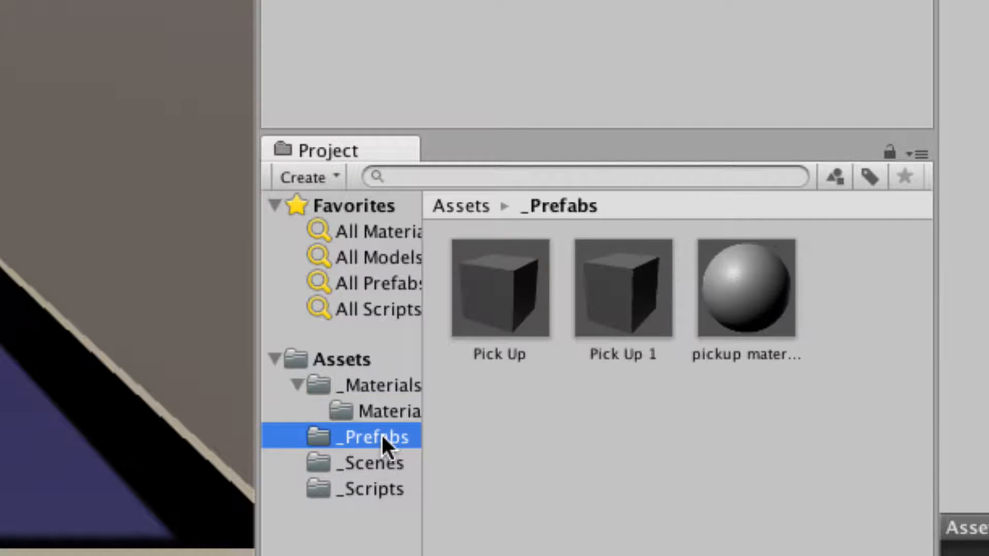
click(329, 178)
scroll(359, 471, down, 5)
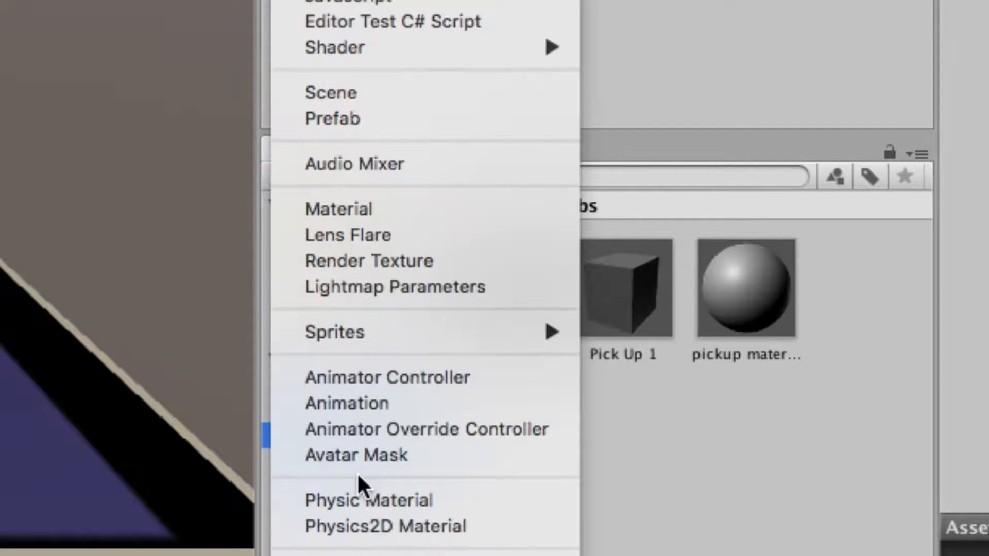
click(684, 454)
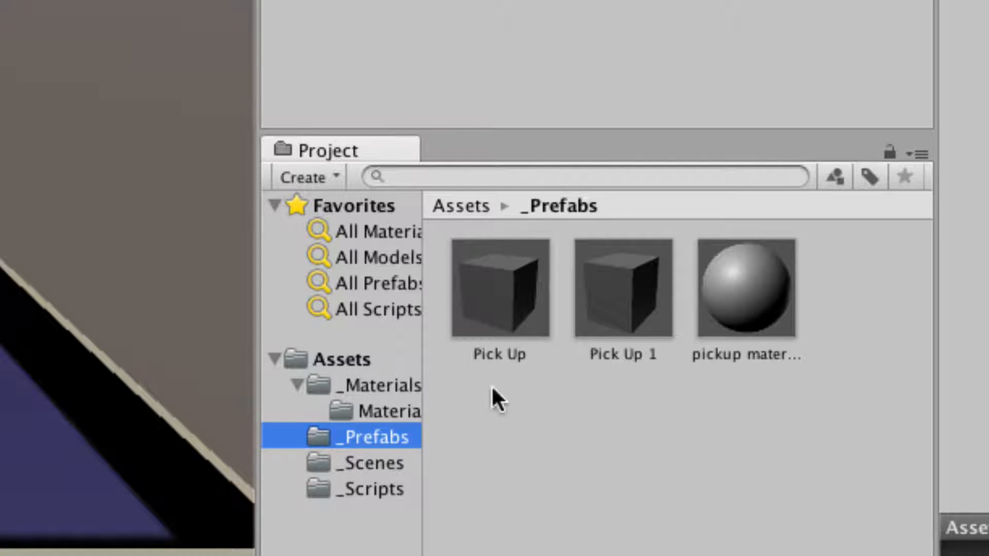
Set the albedo colour of the pickup material in the _Prefabs folder to bright yellow, FFF700
click(725, 275)
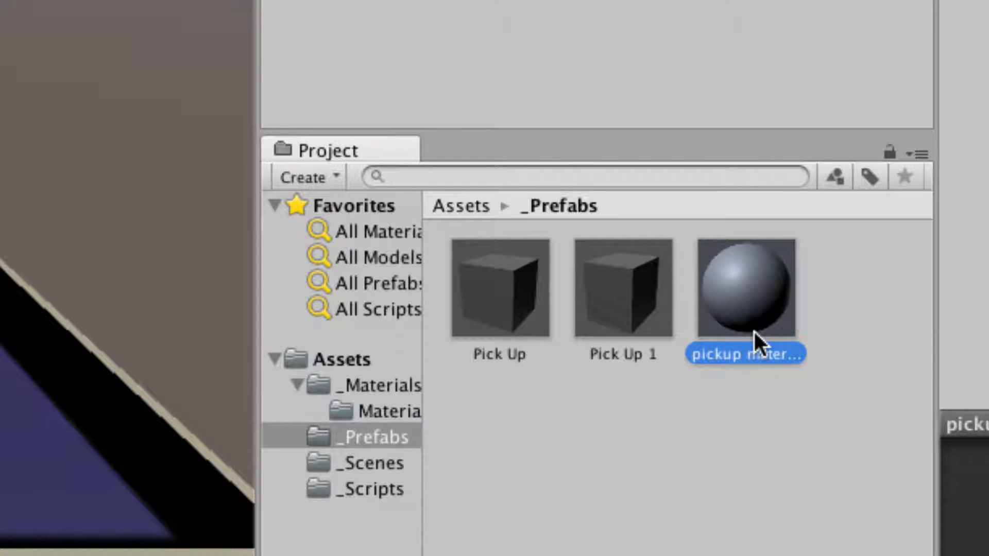
click(307, 175)
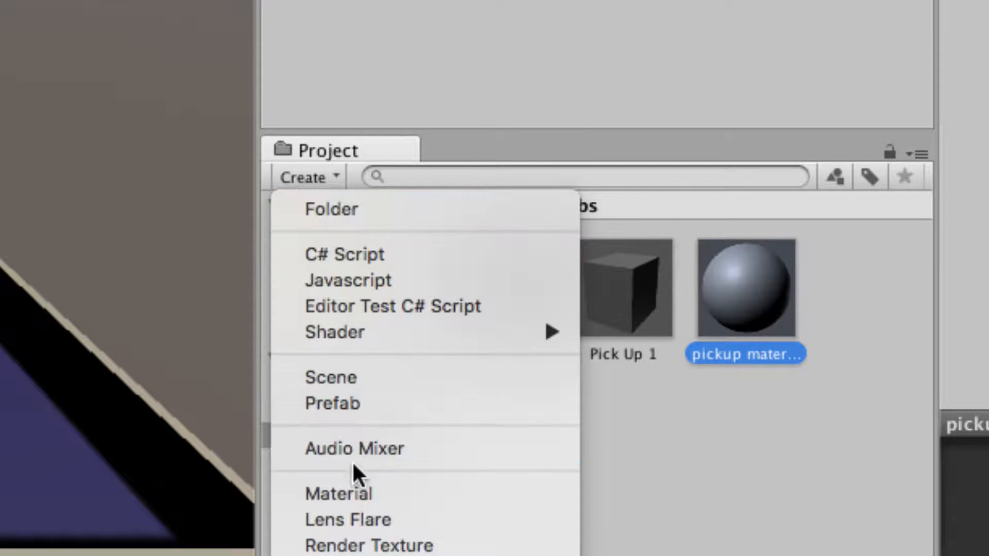
click(760, 327)
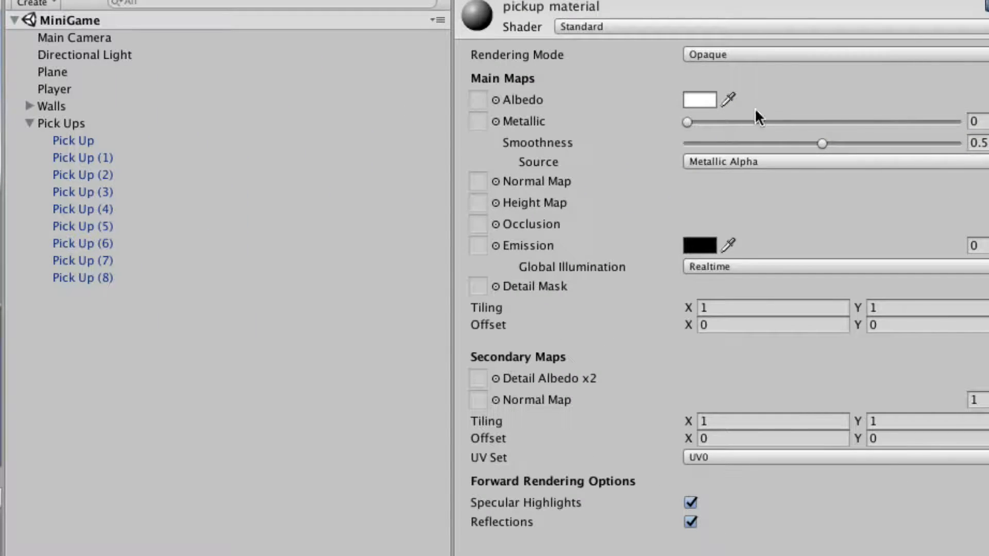
click(755, 103)
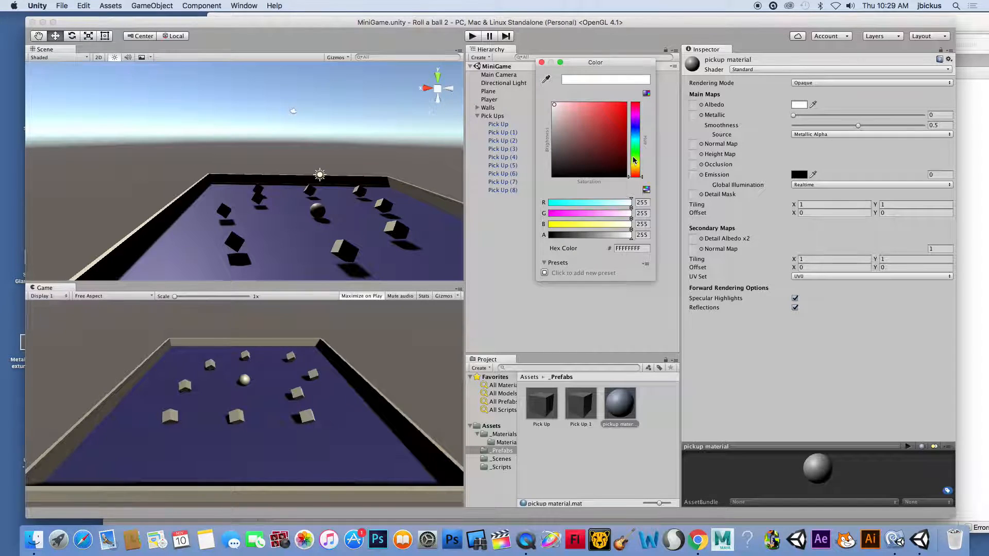
click(635, 164)
click(625, 104)
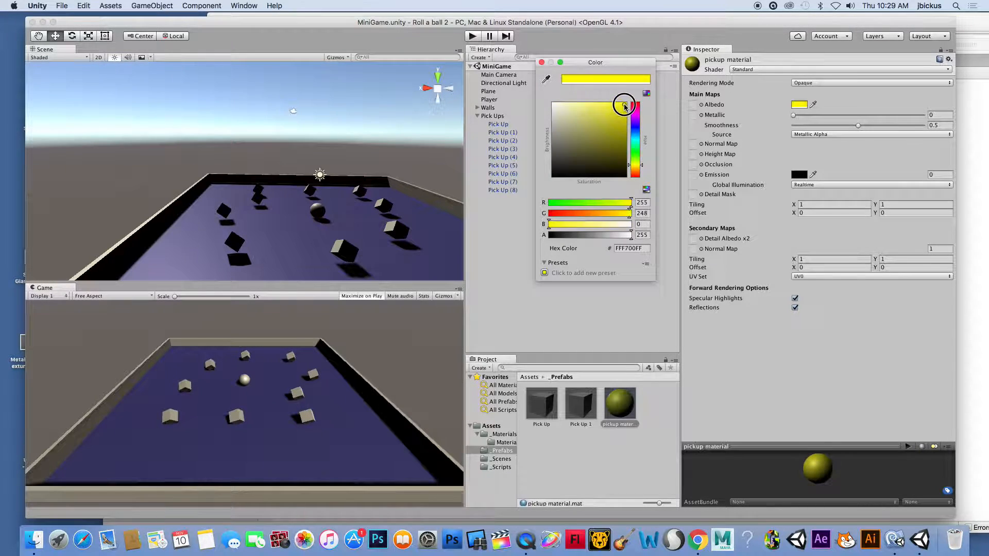
click(541, 63)
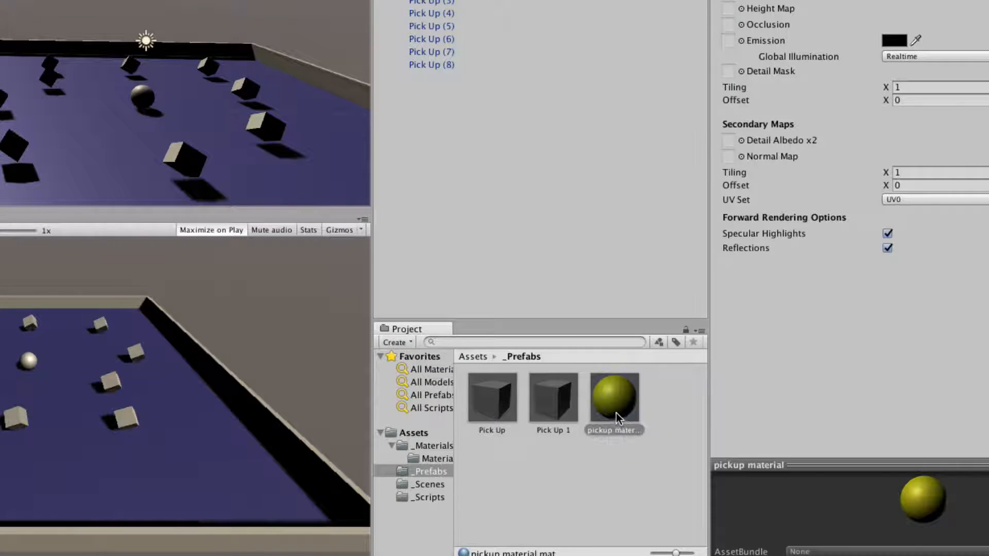
Apply the pickup material to the Pick Up and Pick Up 1 prefabs, and delete the Pick Up prefab
drag(616, 413, 488, 413)
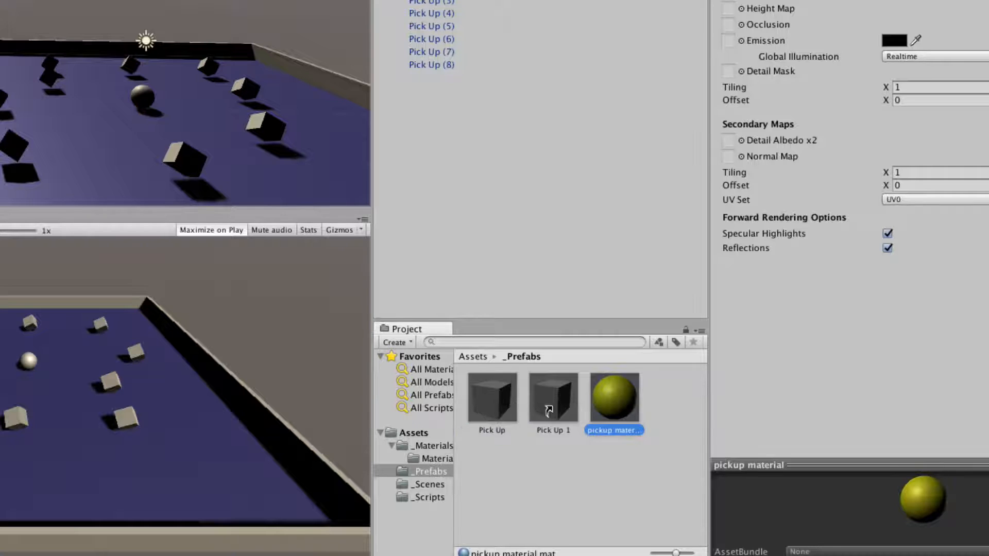
drag(615, 409, 545, 404)
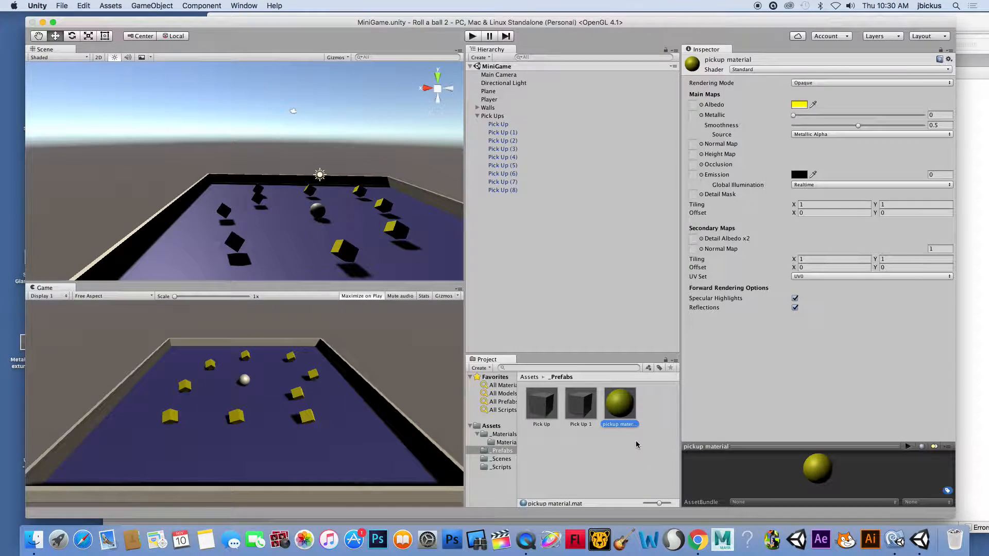
click(582, 405)
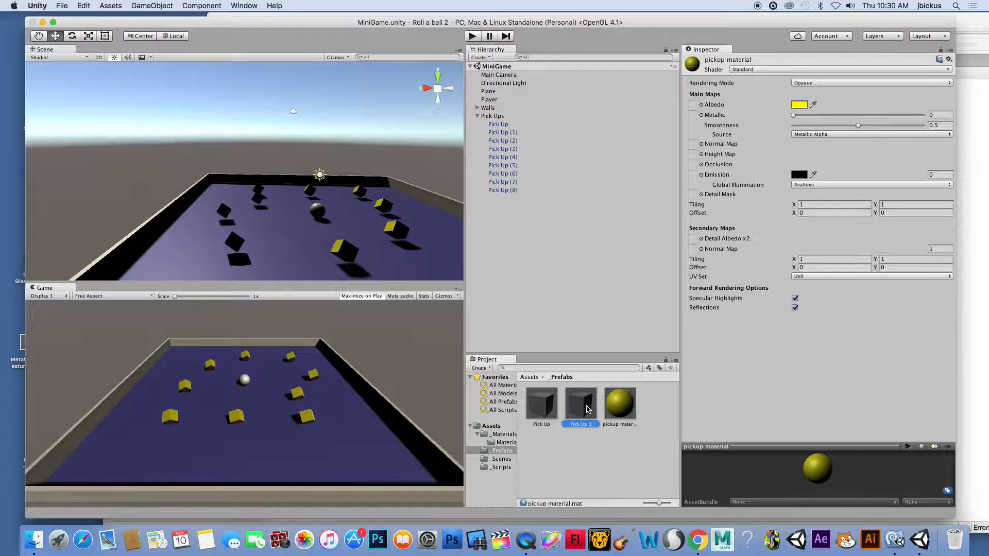
click(536, 411)
right_click(534, 411)
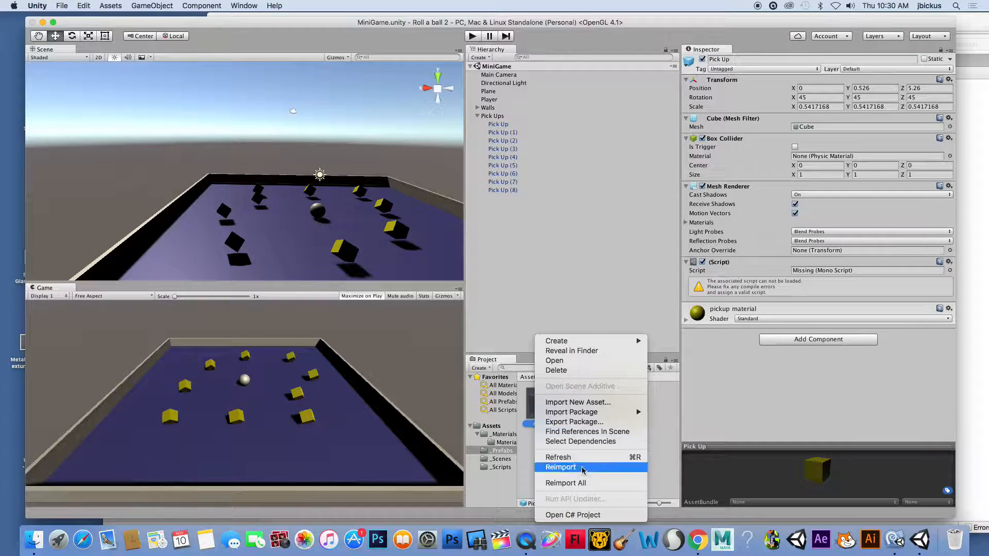
click(576, 371)
click(569, 186)
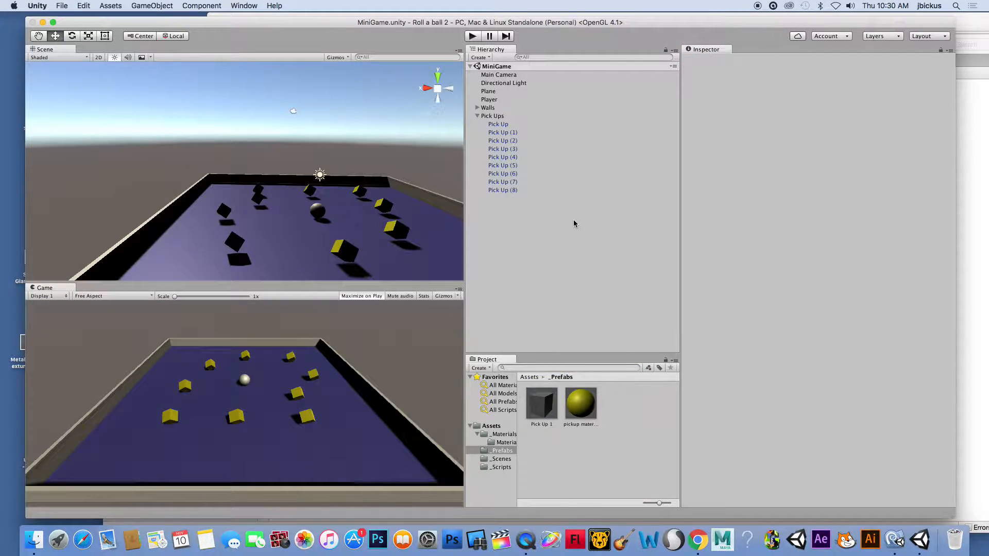
Inspect the Pick Up 1 prefab's settings and test-play the scene to check the yellow rotating cubes
click(550, 411)
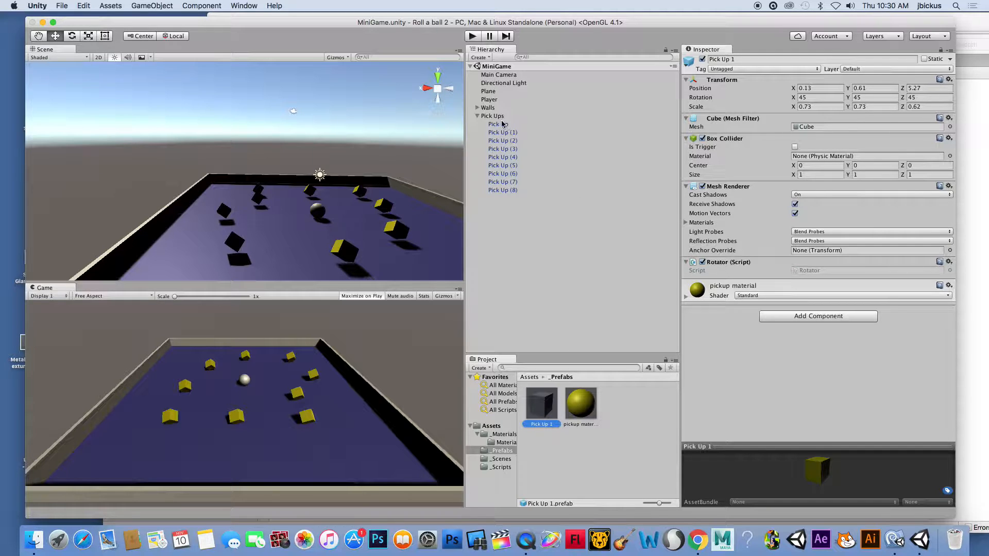
click(477, 37)
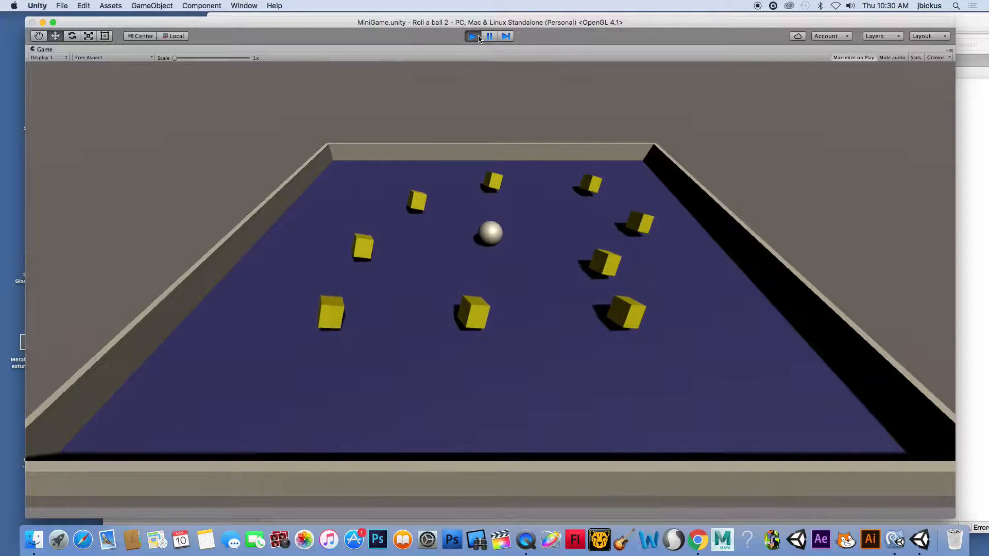
click(477, 36)
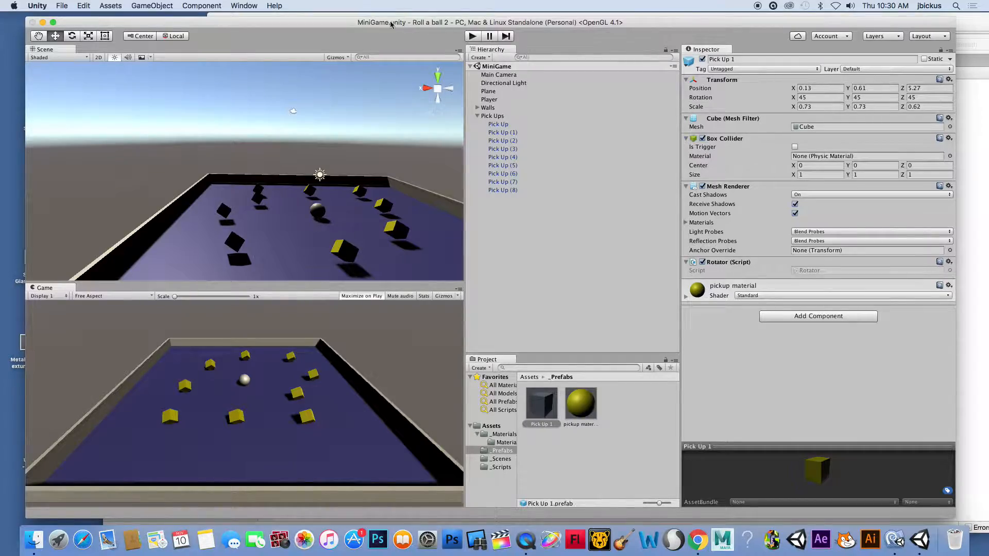
Move the Unity window aside to uncover the desktop texture images, and preview the smoked glass and metallic grid ones
drag(274, 21, 428, 17)
drag(2, 251, 92, 355)
key(space)
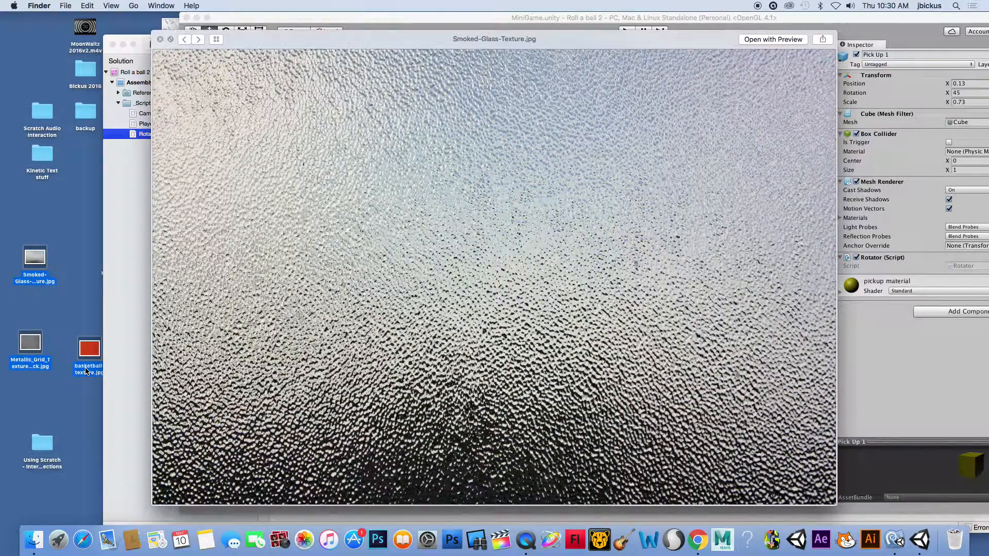
key(Right)
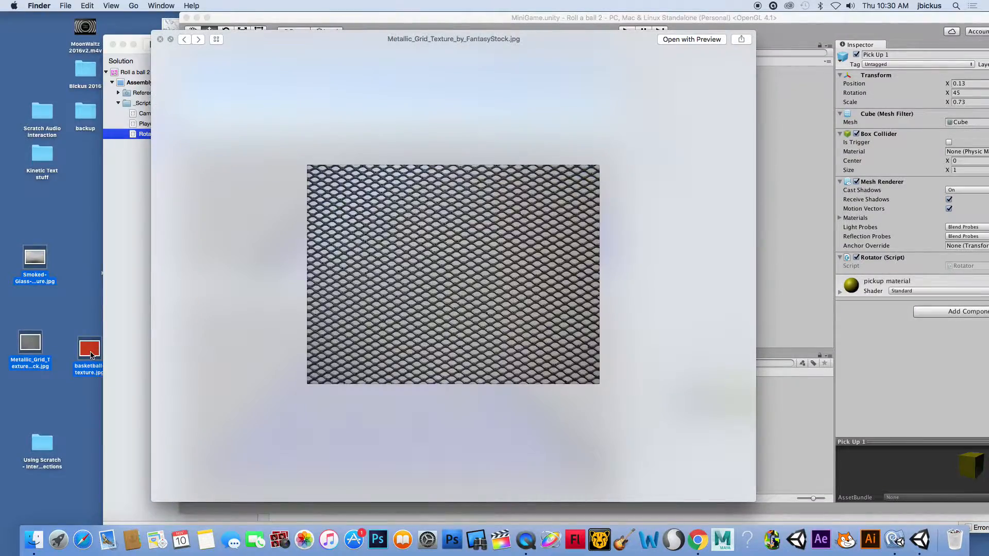
key(Left)
key(space)
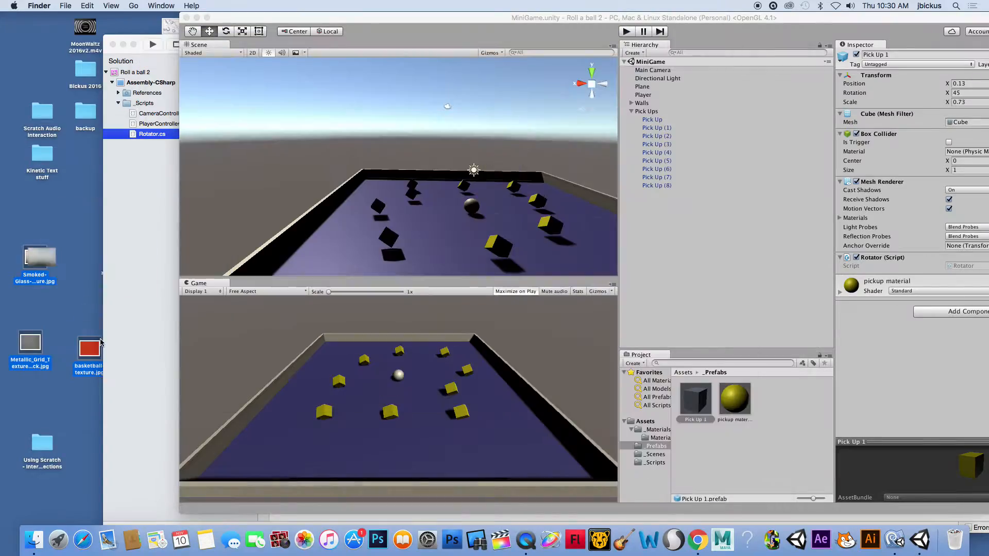
Switch to Chrome and search Google Images for "wood texture"
click(698, 540)
click(538, 23)
scroll(570, 338, up, 3)
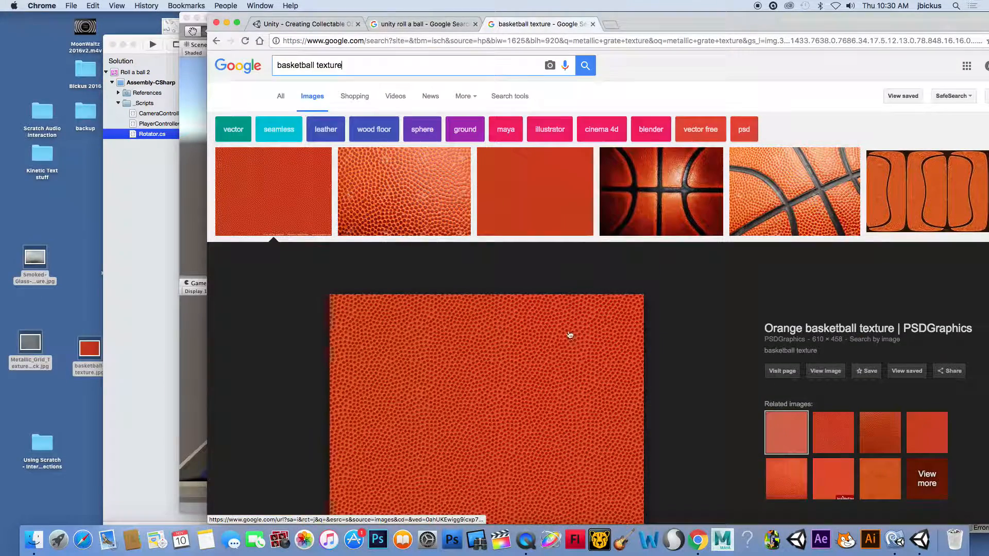
triple_click(385, 60)
text(wood t)
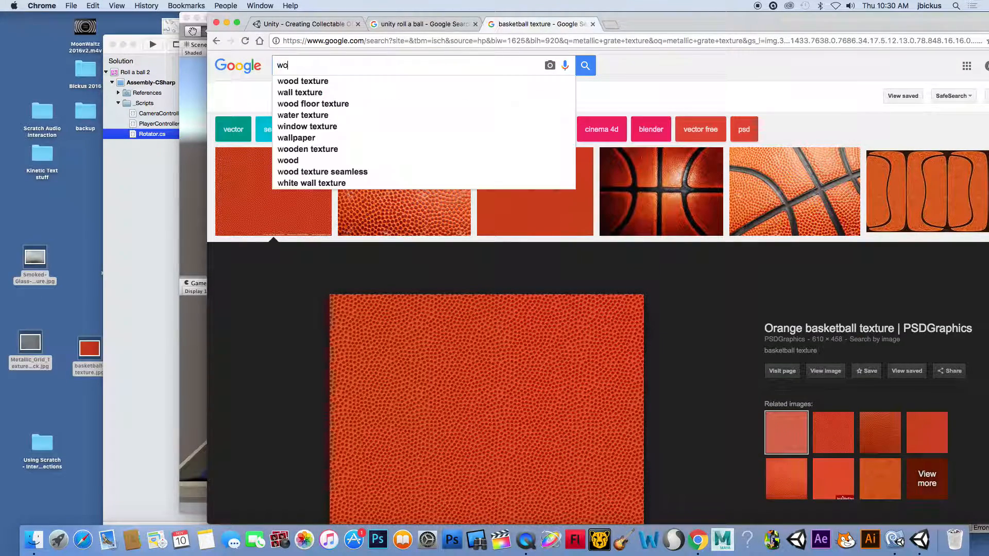
text(exture)
key(Return)
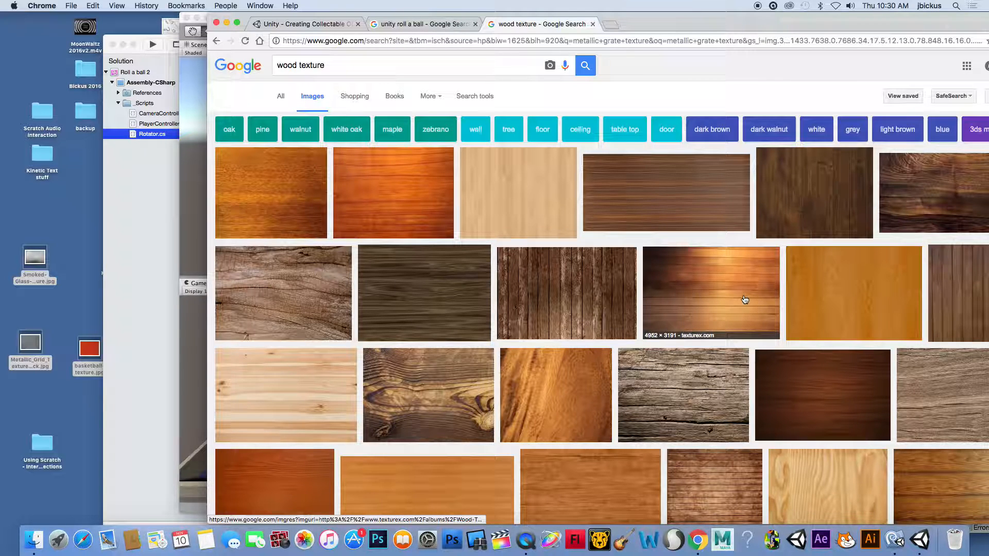
Save the light wood floor image from the search results to the desktop
click(530, 196)
drag(565, 265, 69, 211)
click(124, 216)
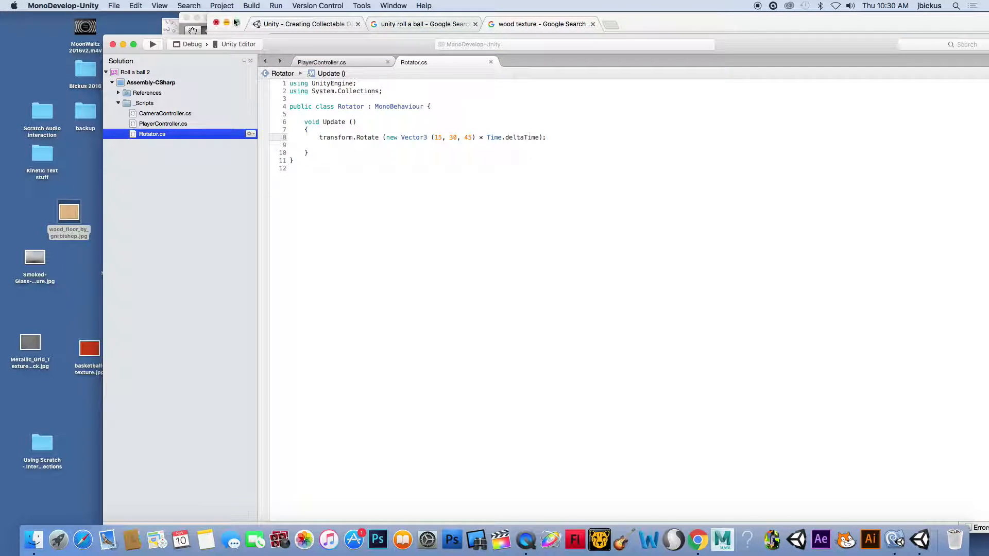
Switch to Unity, import the wood floor image from the desktop into the _Materials folder and apply it to the ground plane
click(193, 29)
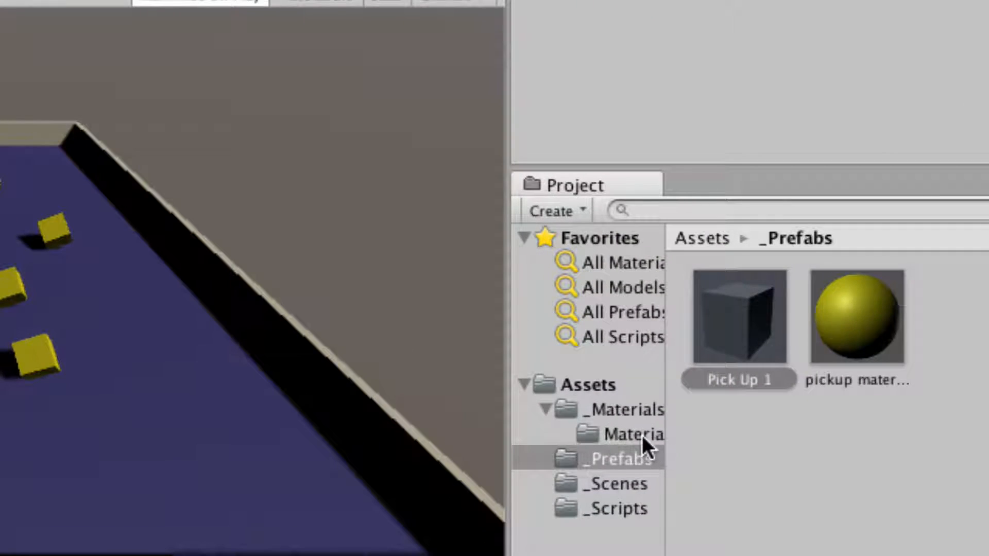
click(661, 438)
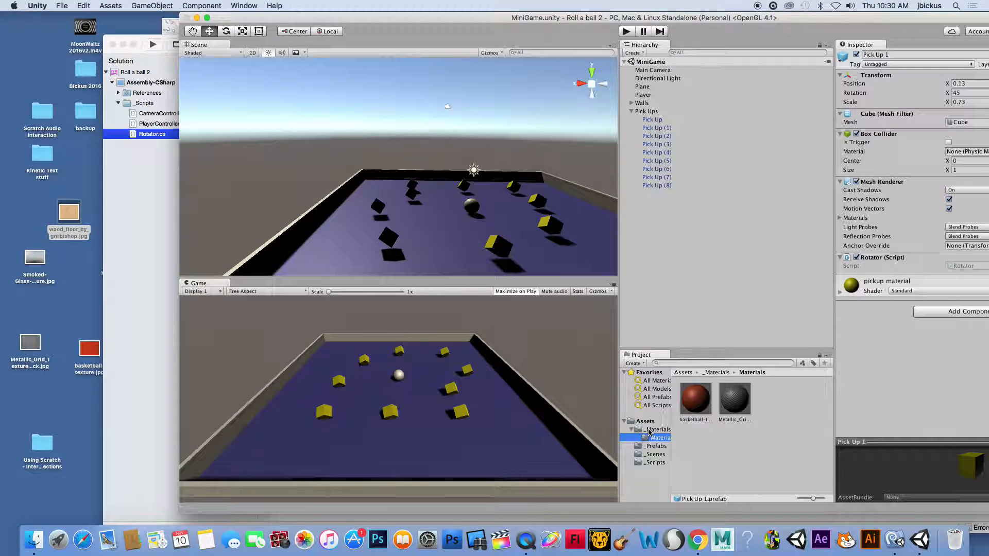
click(652, 430)
drag(87, 225, 440, 237)
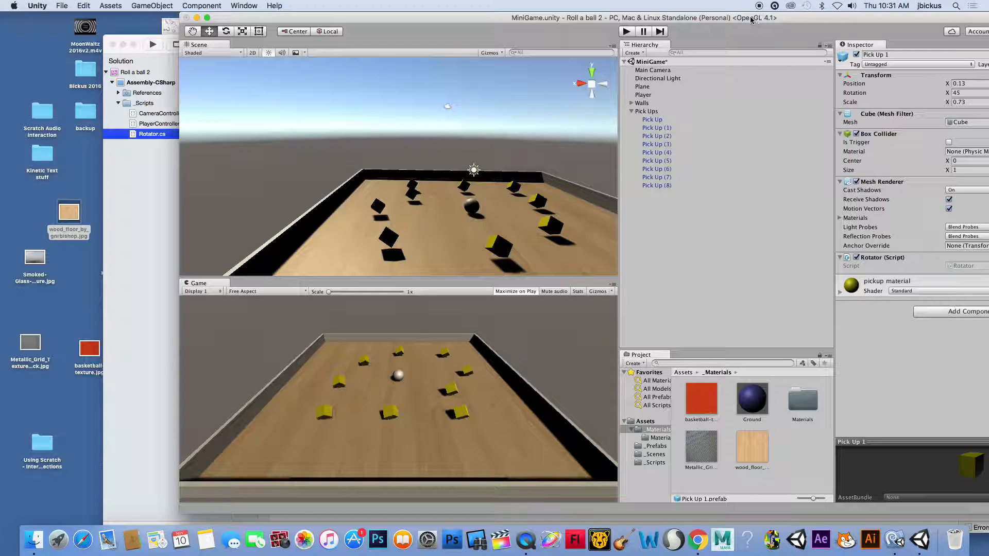
drag(736, 19, 597, 20)
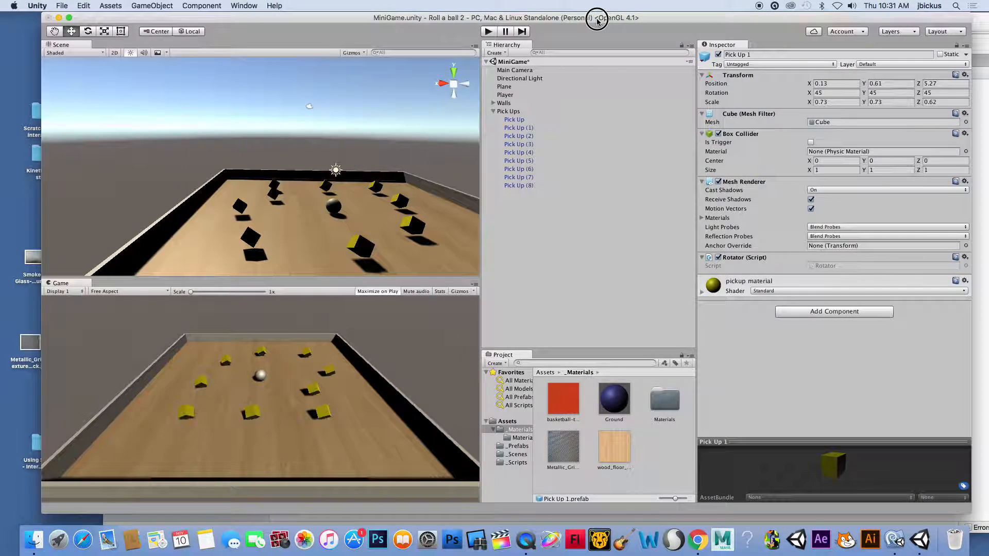